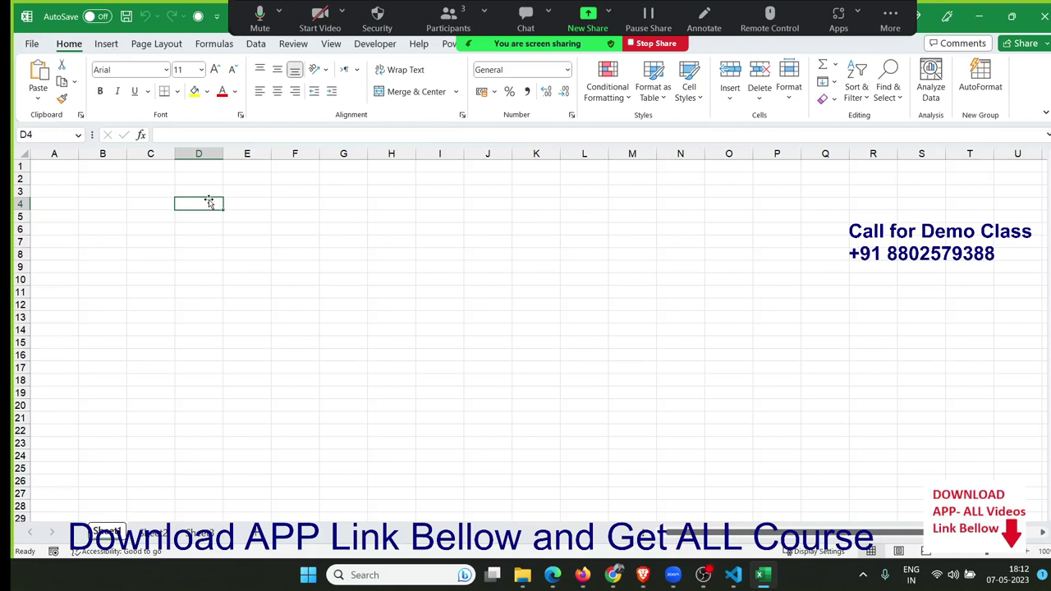
Step: Enter 20 in cell D3 and 30 in cell I3
left_click(216, 188)
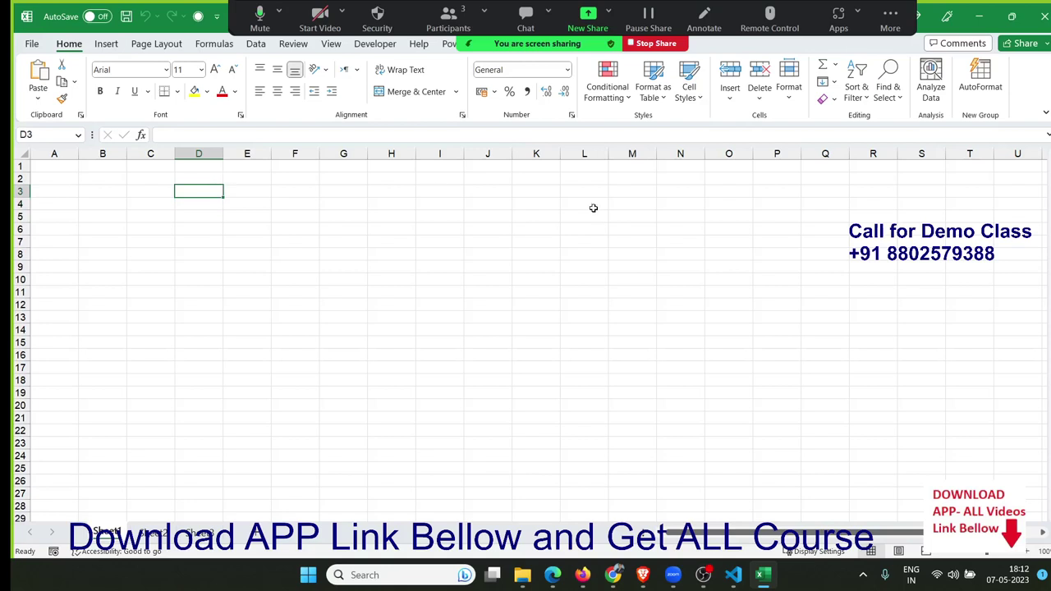
type("20")
key("Return")
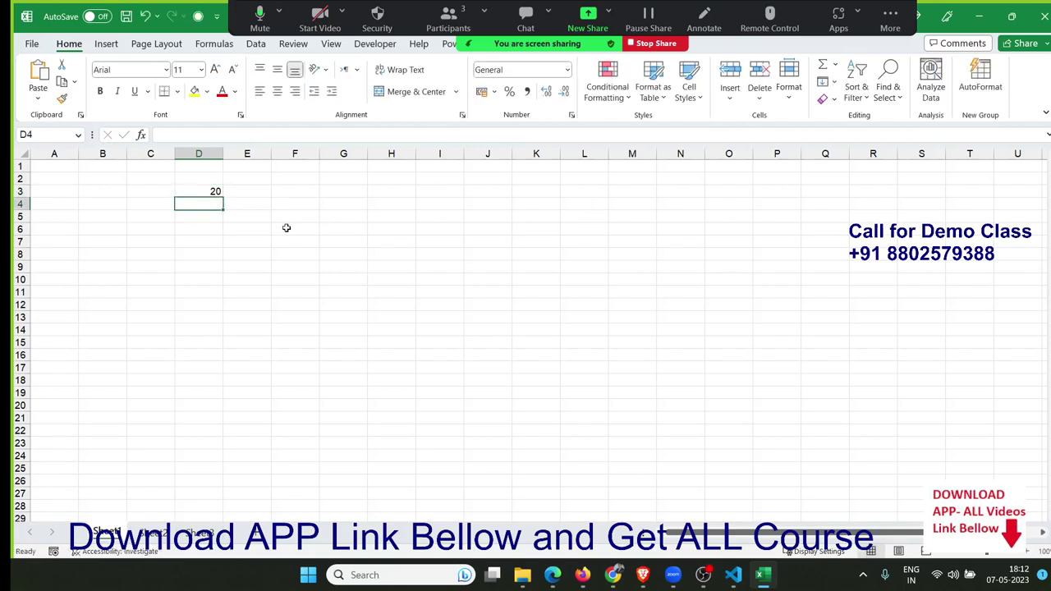
left_click(454, 191)
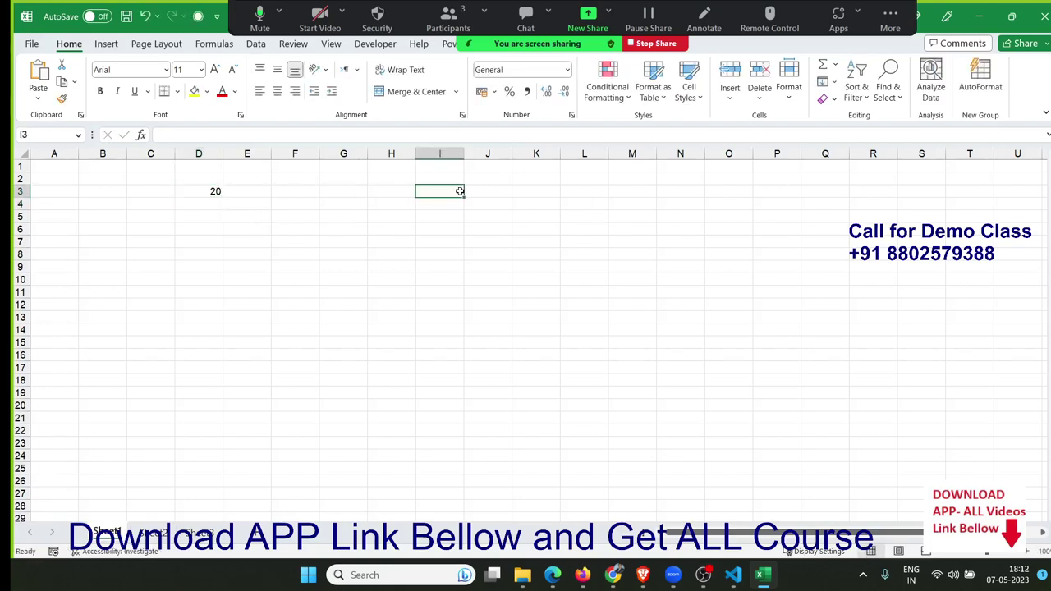
type("30")
key("Return")
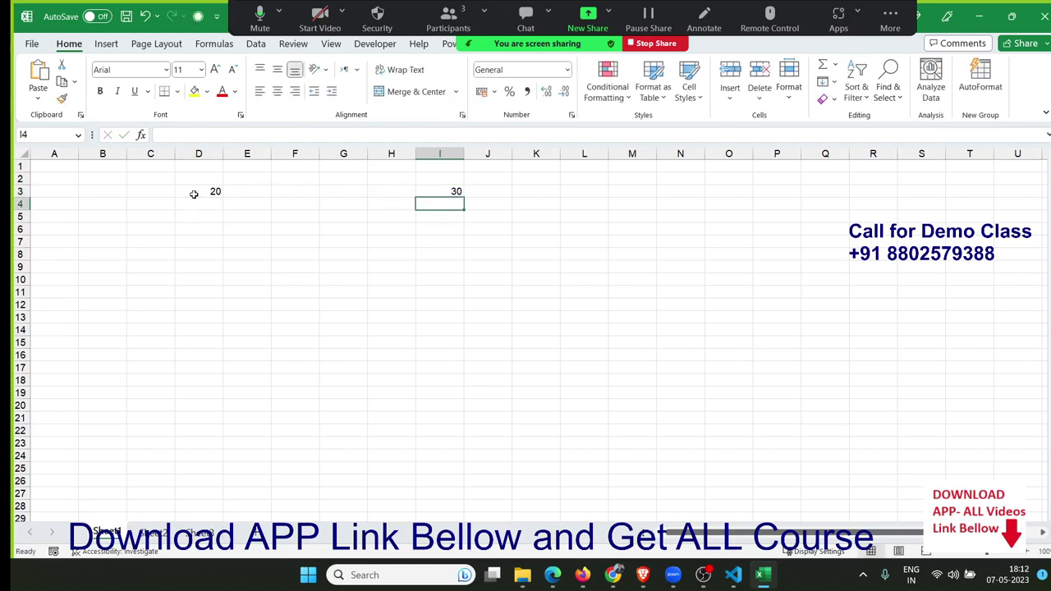
Step: Copy D3's 20, paste it into I3, then undo so I3 keeps 30
left_click(193, 194)
key("ctrl+c")
left_click(430, 192)
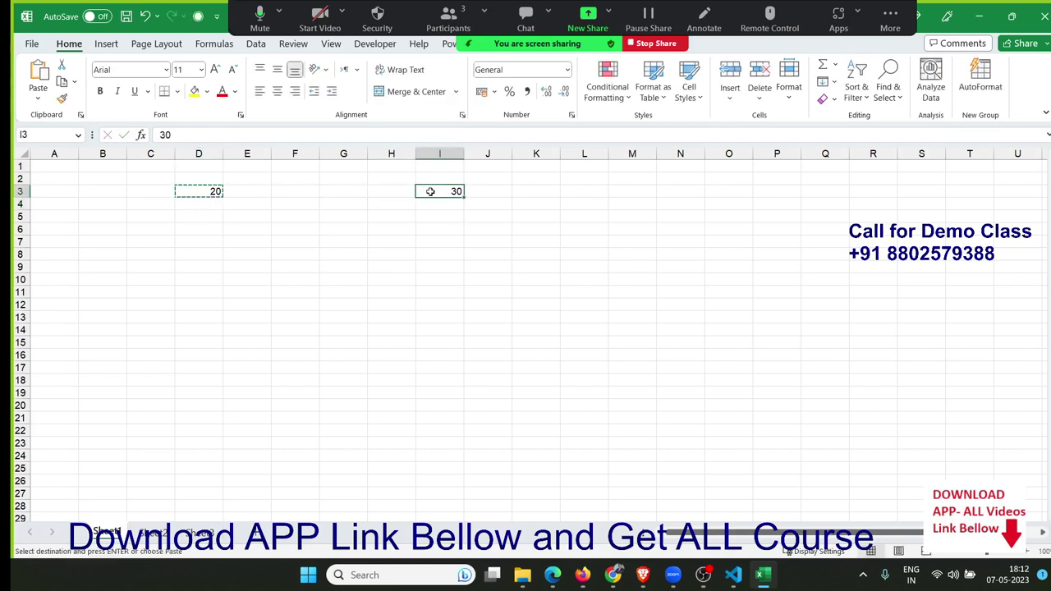
key("ctrl+v")
key("ctrl+z")
Step: Paste Special the copied 20 into I3 using the Add operation, turning 30 into 50
right_click(444, 197)
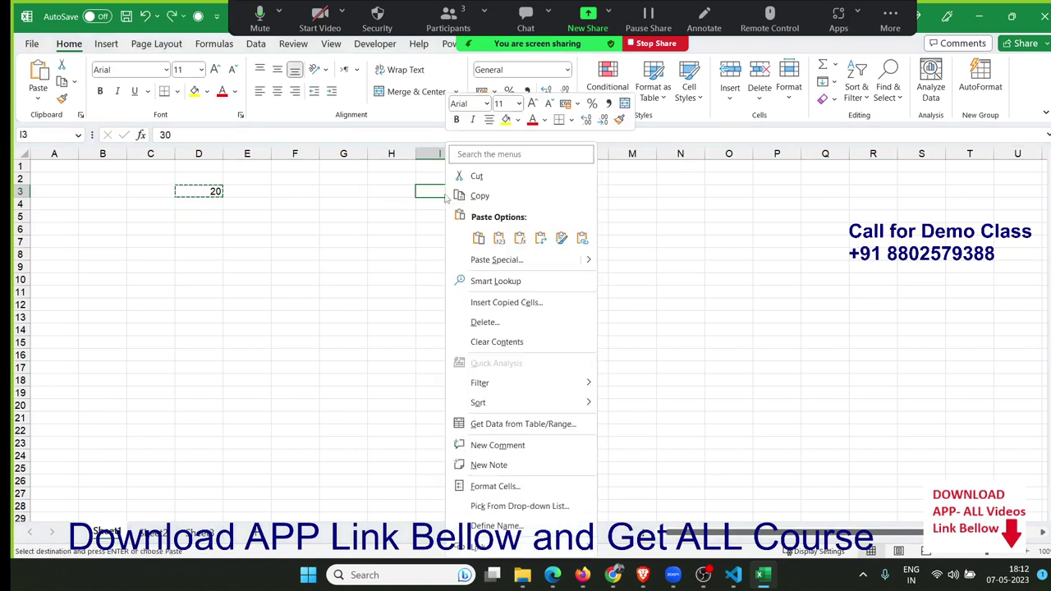
left_click(507, 261)
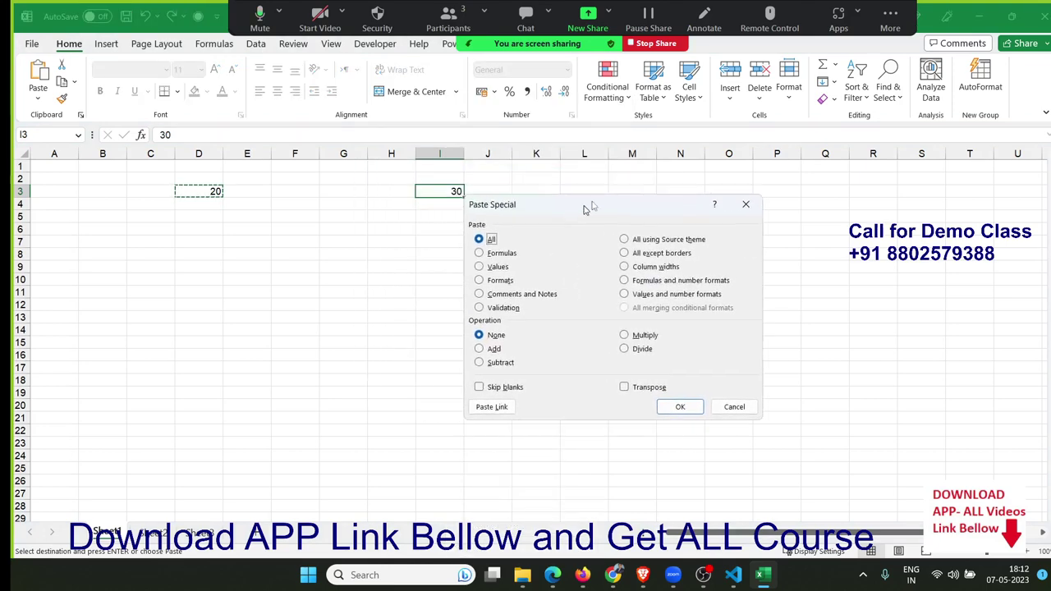
left_click_drag(477, 175, 627, 166)
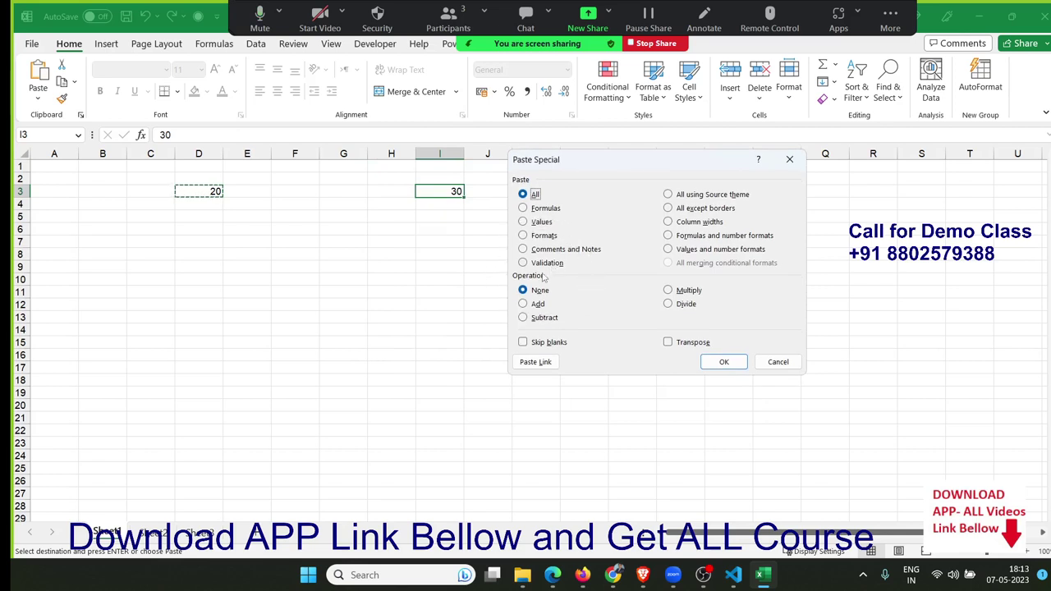
left_click(539, 303)
left_click(449, 200)
left_click(724, 363)
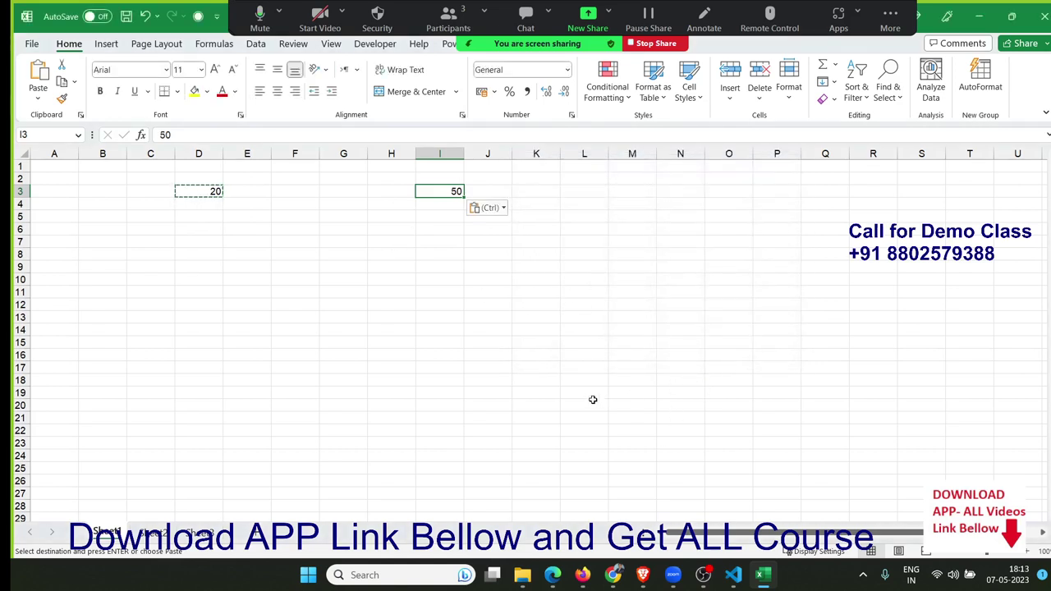
Step: Paste Special the copied 20 into I3 using Multiply, turning 50 into 1000
right_click(423, 193)
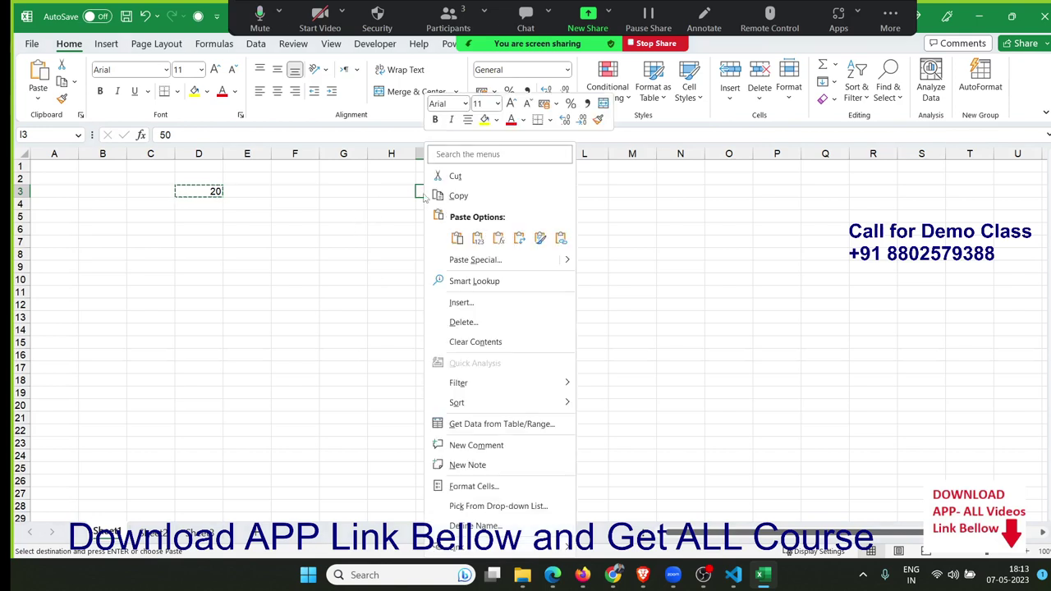
left_click(472, 261)
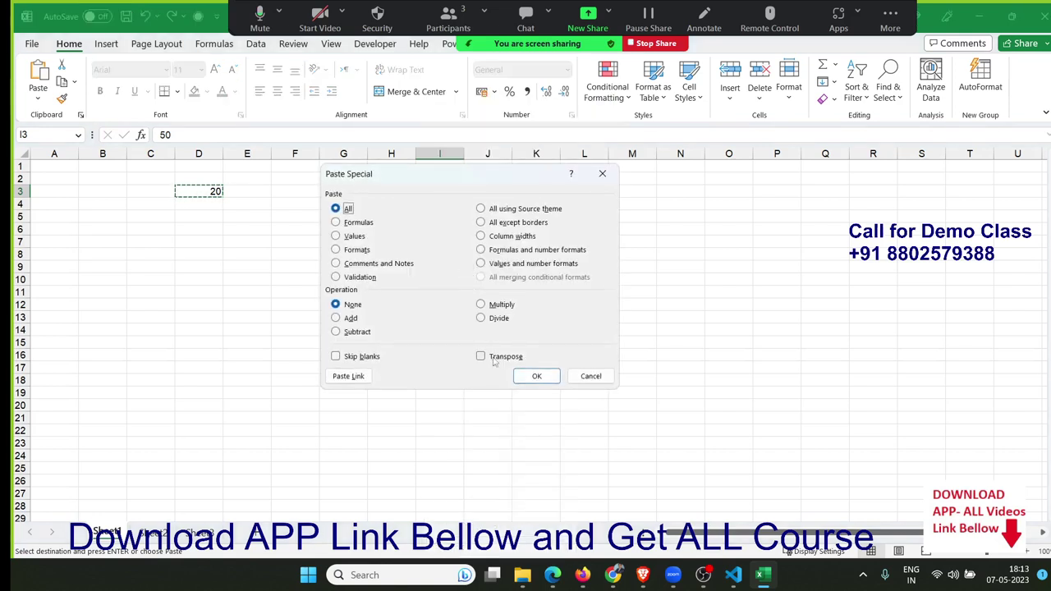
left_click(496, 305)
left_click_drag(423, 184, 290, 255)
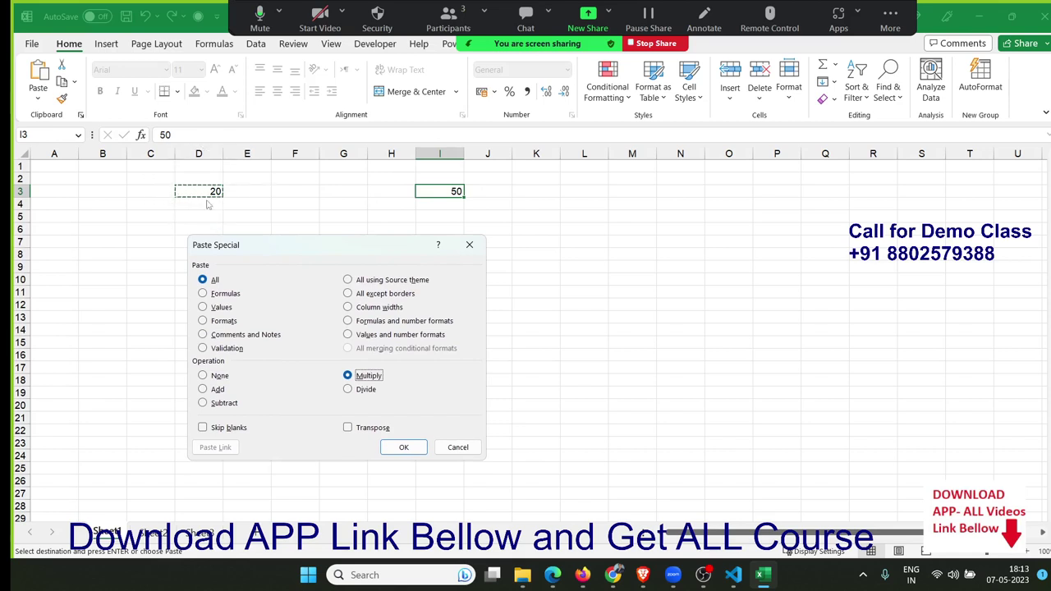
left_click(416, 443)
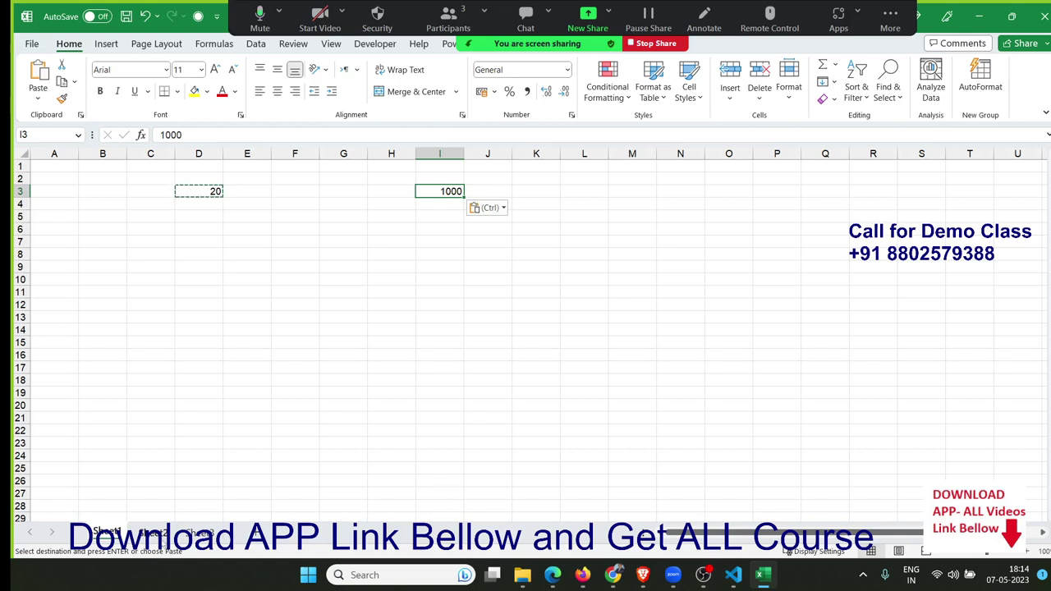
Step: On Sheet2, enter 20% in cell B2
left_click(163, 532)
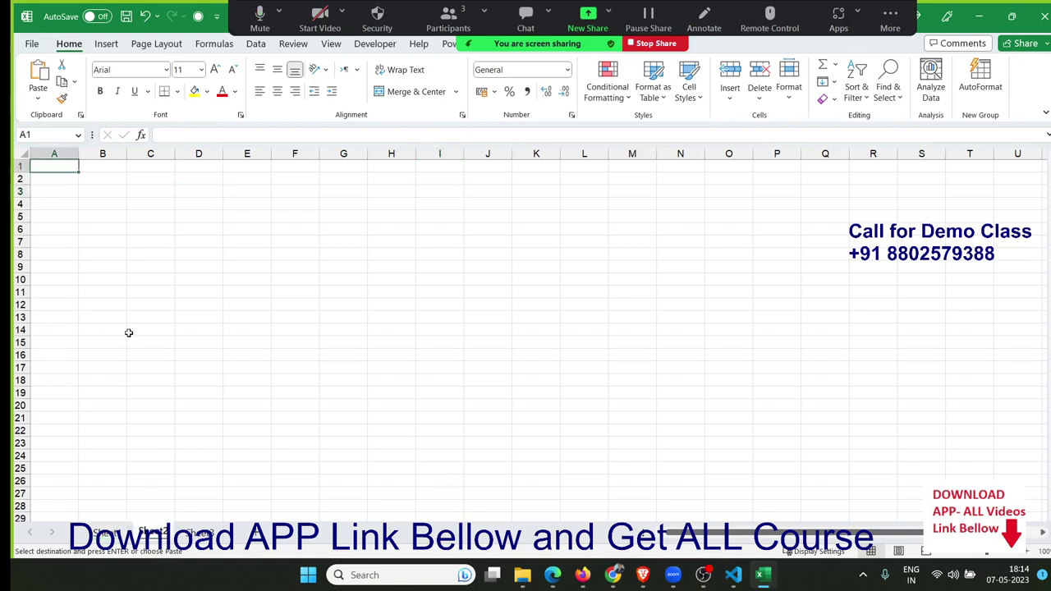
scroll(129, 333, "up", 2, "ctrl")
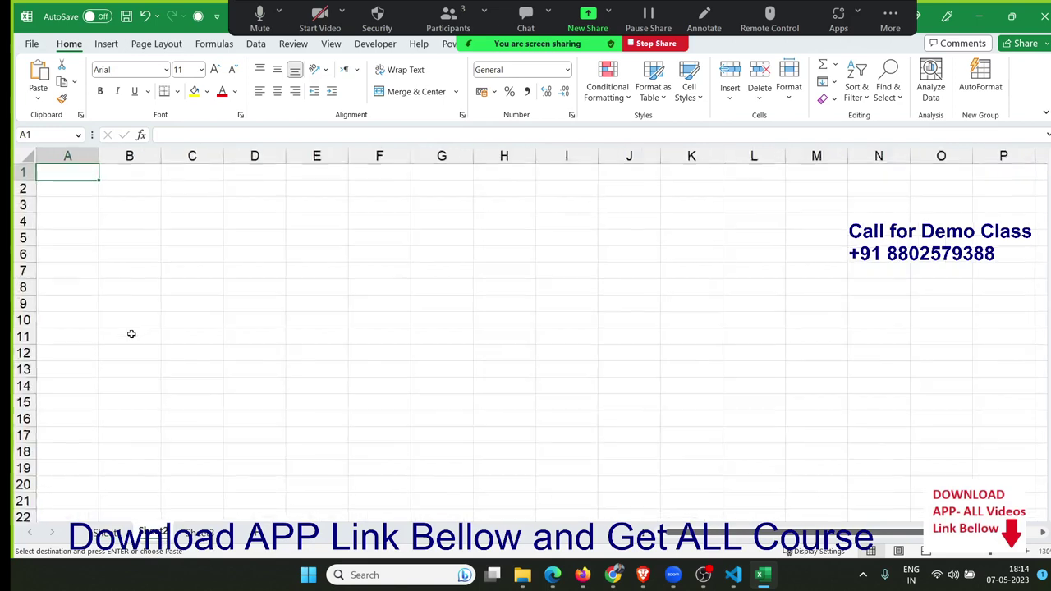
left_click(151, 176)
scroll(155, 202, "up", 3, "ctrl")
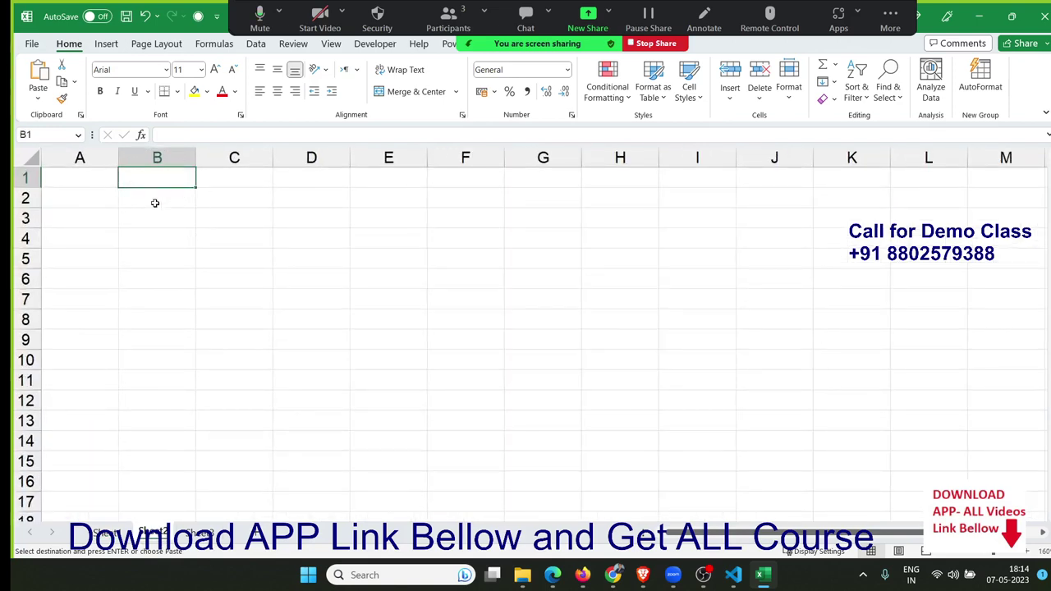
left_click(160, 202)
type("20")
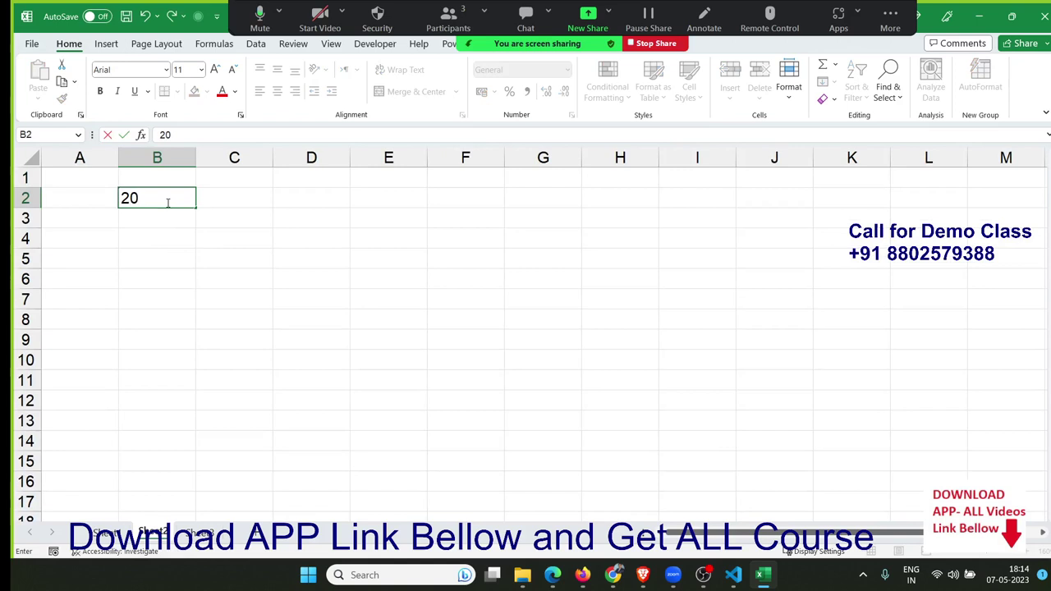
type("%")
key("Return")
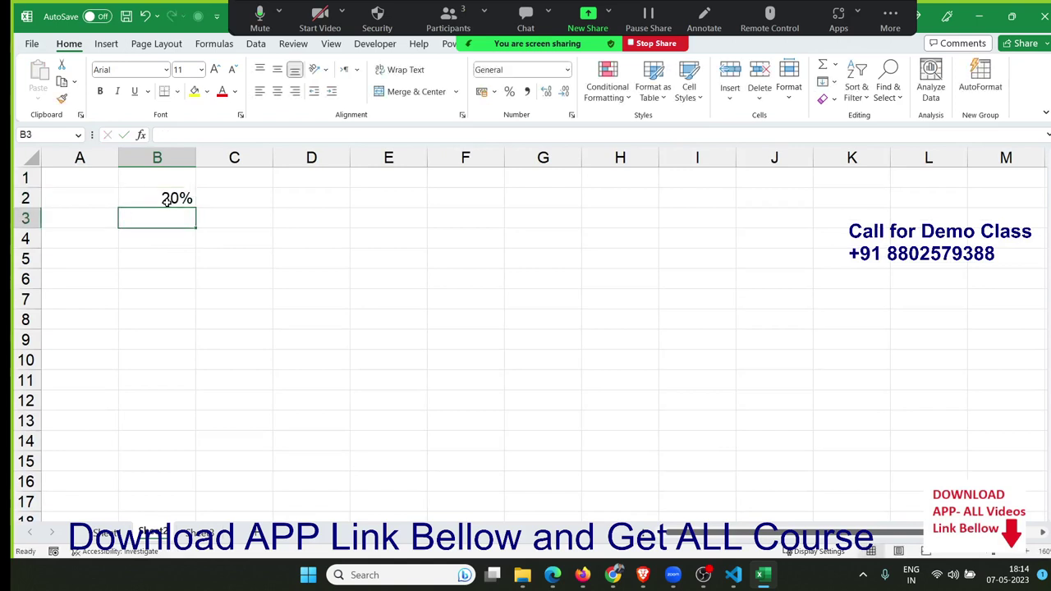
left_click(166, 201)
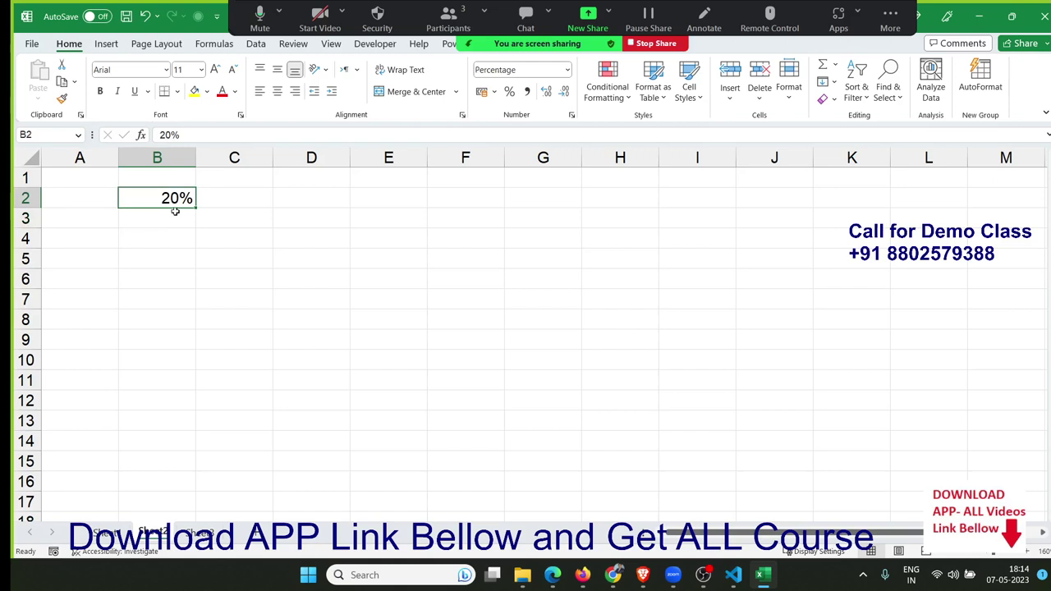
Step: Enter 30 in C2 and apply Percent Style so it displays 3000%
left_click(223, 212)
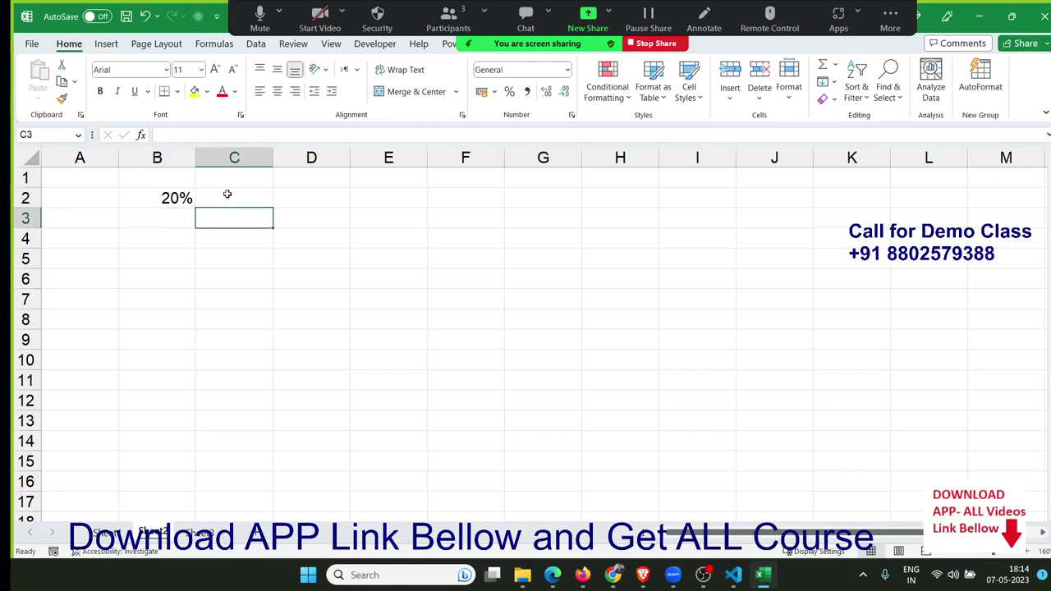
left_click(227, 194)
type("30")
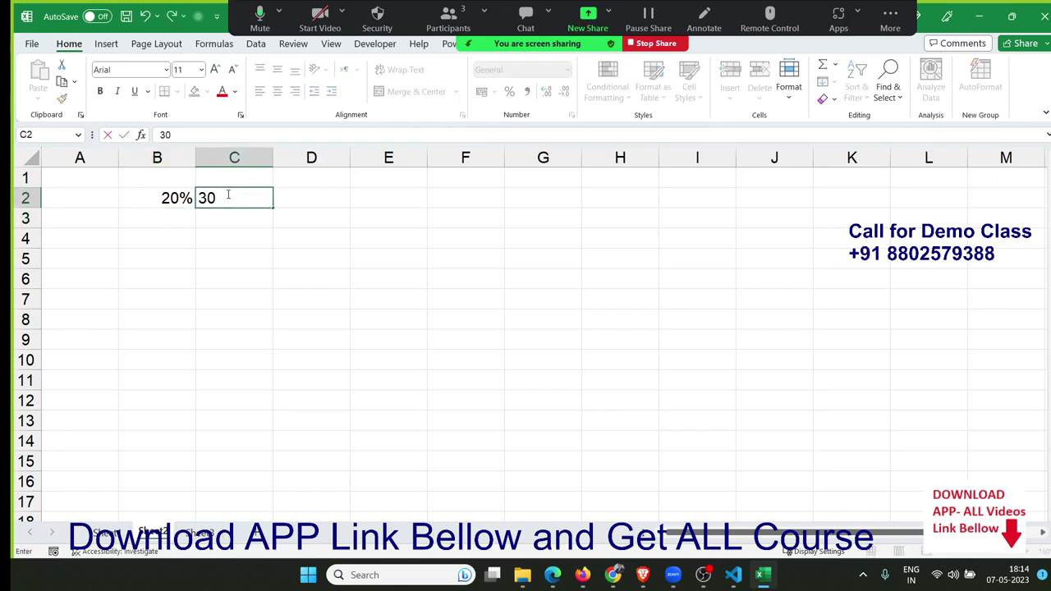
key("Return")
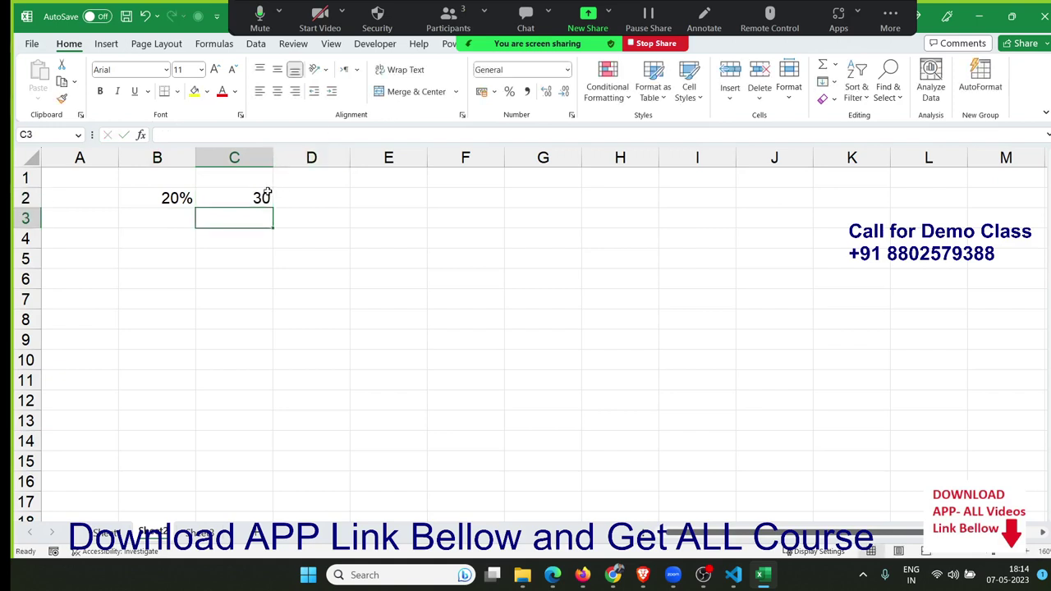
left_click(250, 200)
left_click(509, 93)
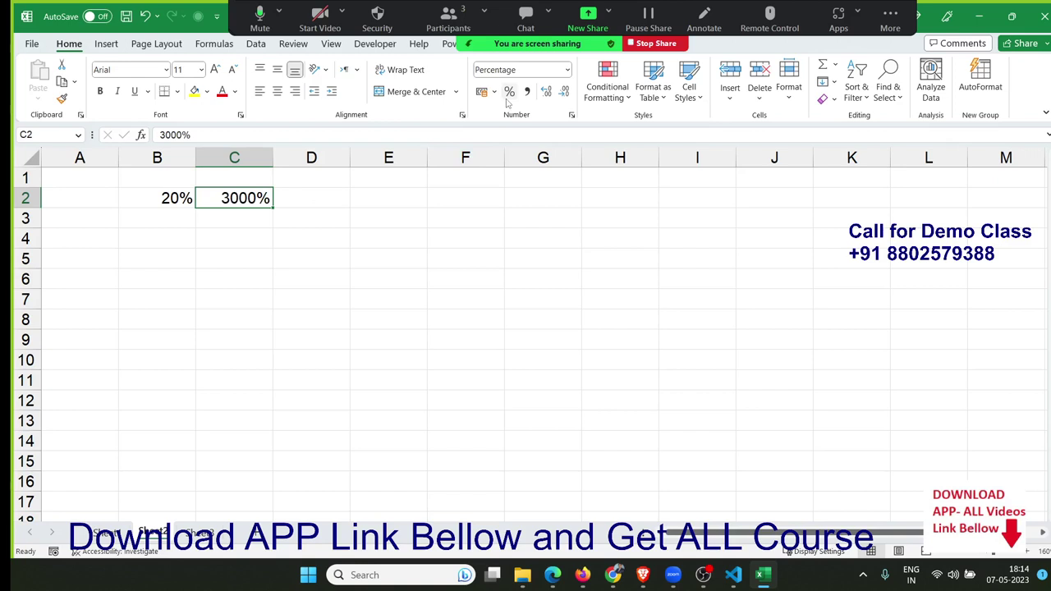
Step: Add the note 1=100% in C3 and enter 0.30 in D2 formatted as 30%
key("Return")
type("1")
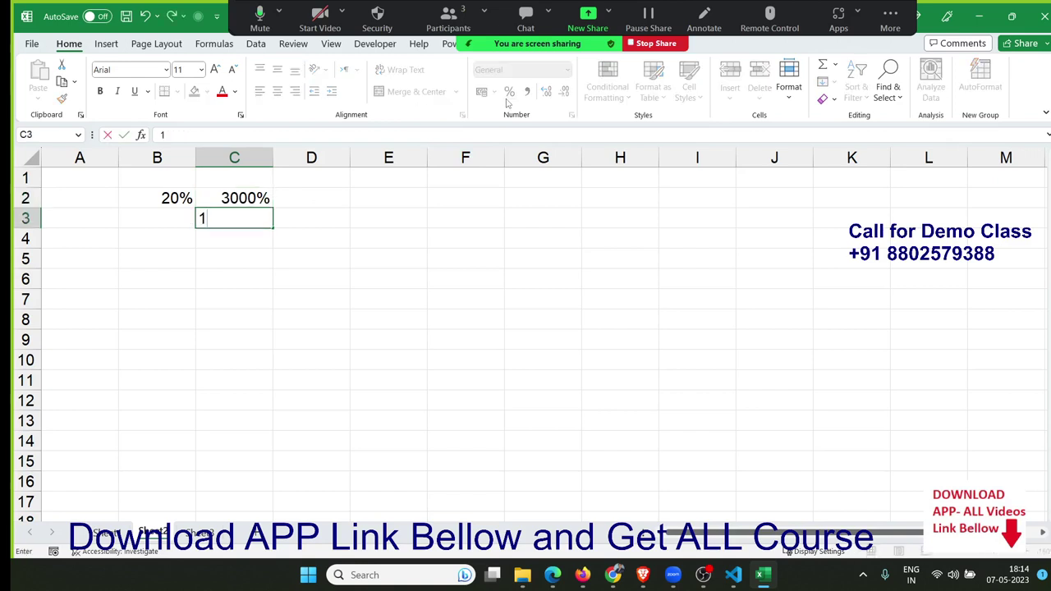
type("=100%")
key("Return")
key("Up")
key("Up")
key("Right")
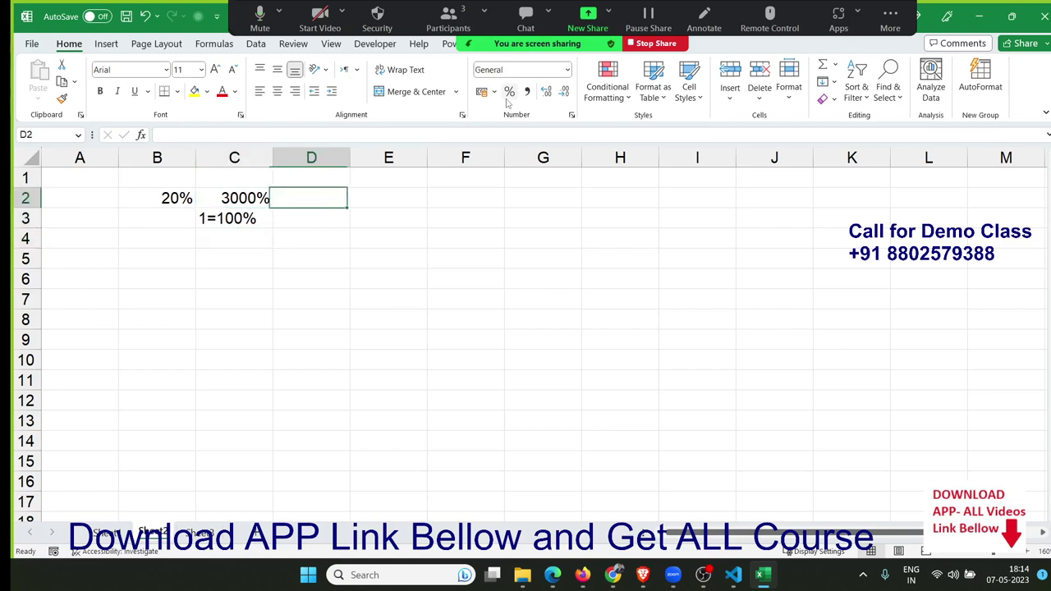
type("0.")
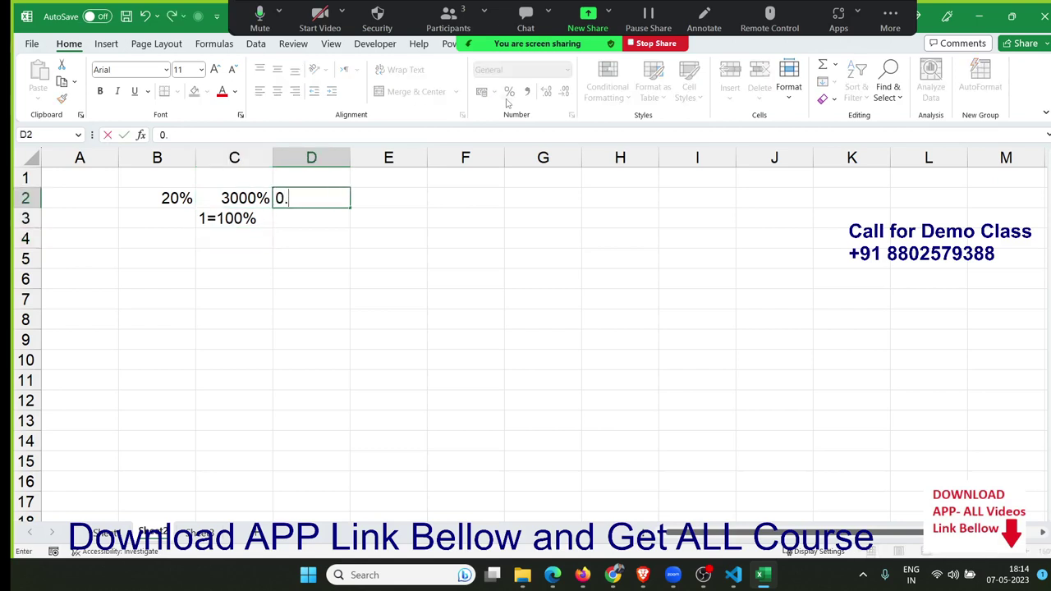
type("30")
key("Return")
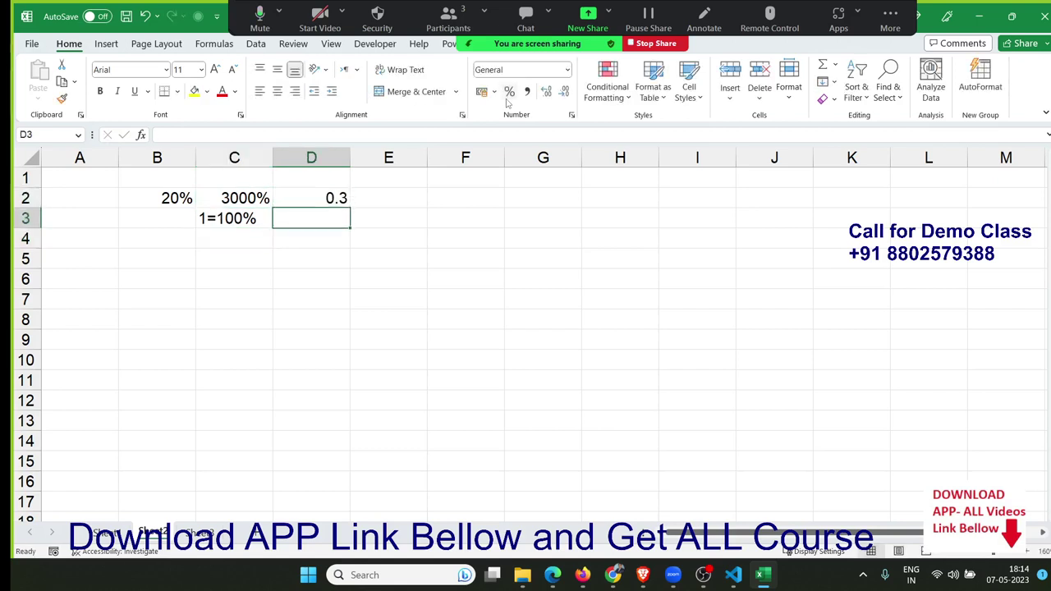
key("Up")
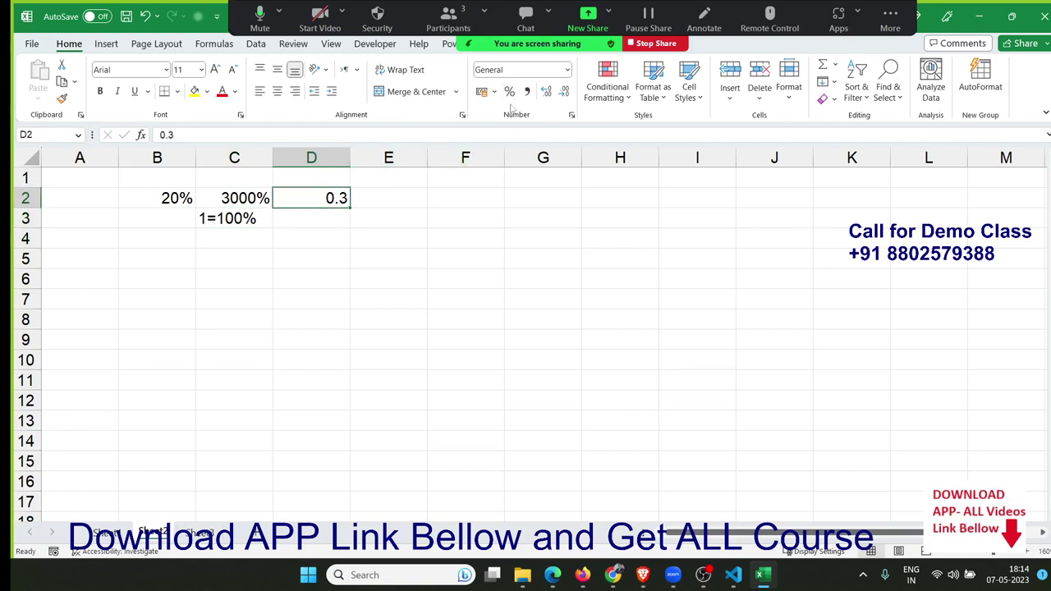
left_click(509, 93)
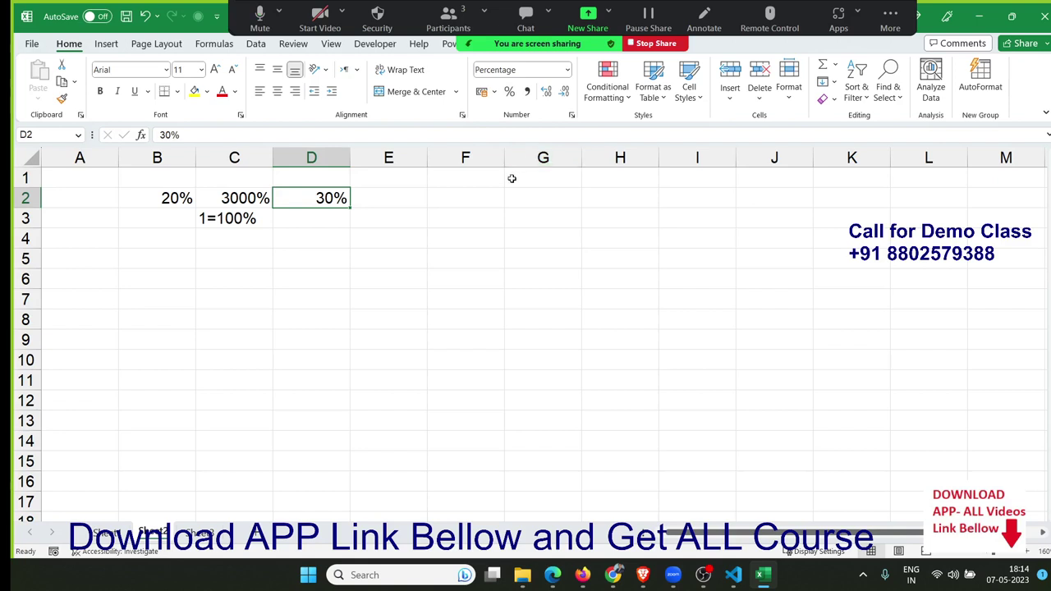
Step: Clear F2, apply Percent Style, and enter 25 so it shows 25%
left_click(489, 192)
type("20")
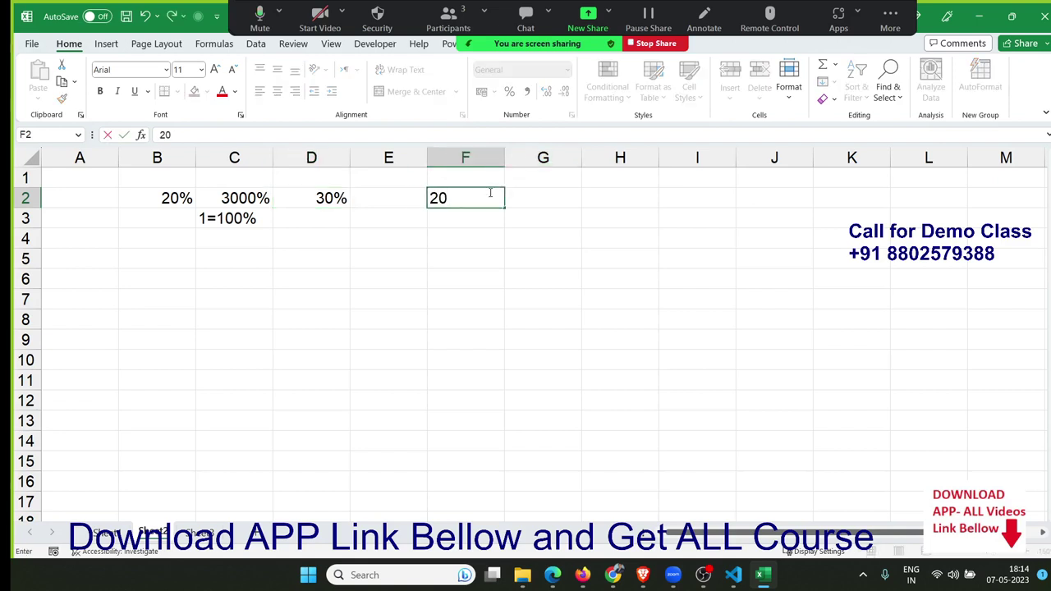
type("%")
key("Escape")
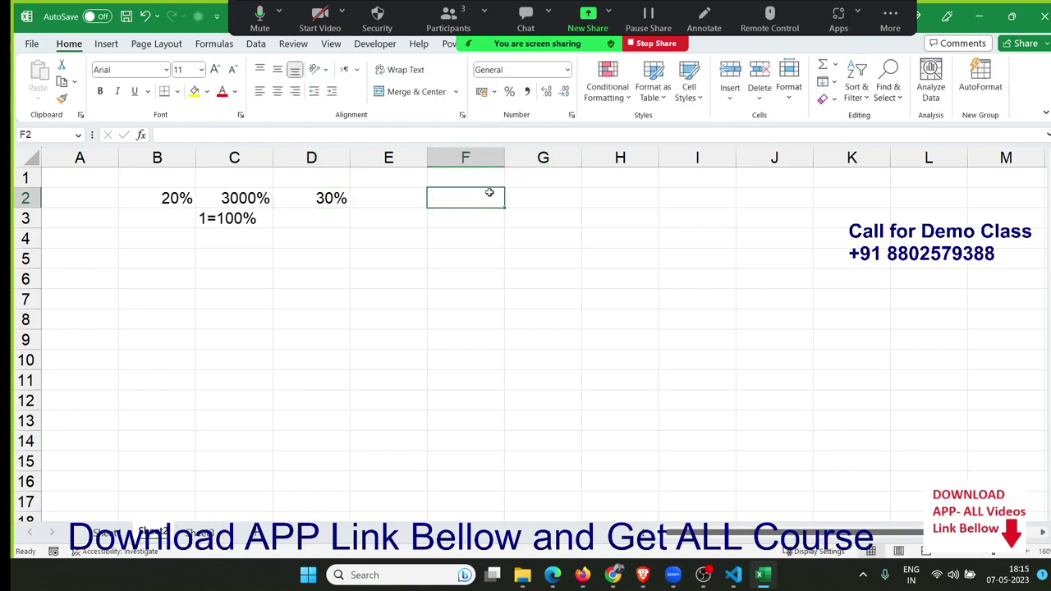
type("25%")
key("Return")
left_click(489, 193)
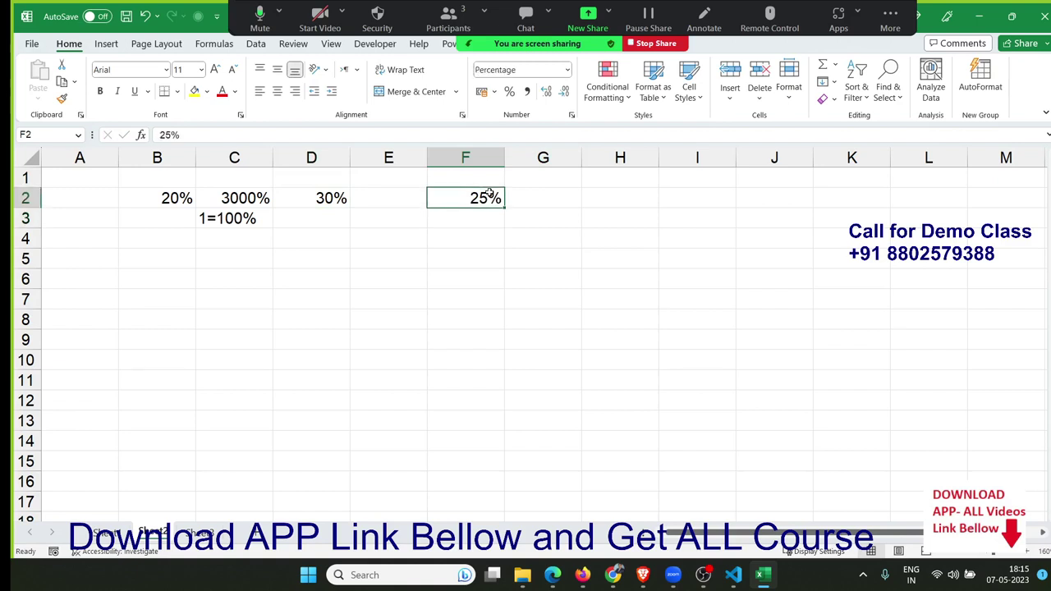
key("Delete")
left_click(511, 94)
type("25")
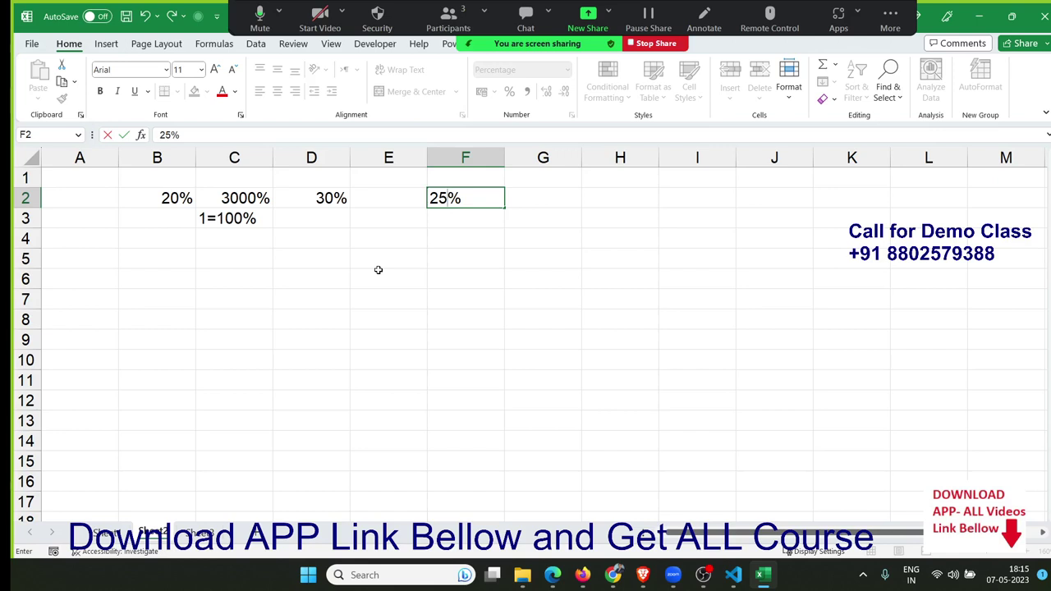
key("Return")
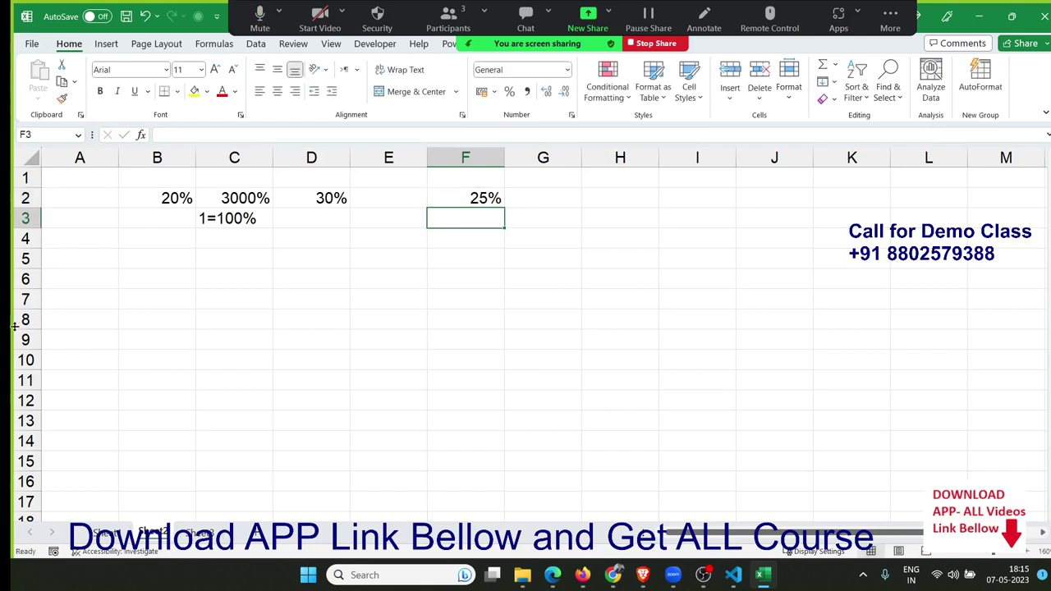
left_click(72, 268)
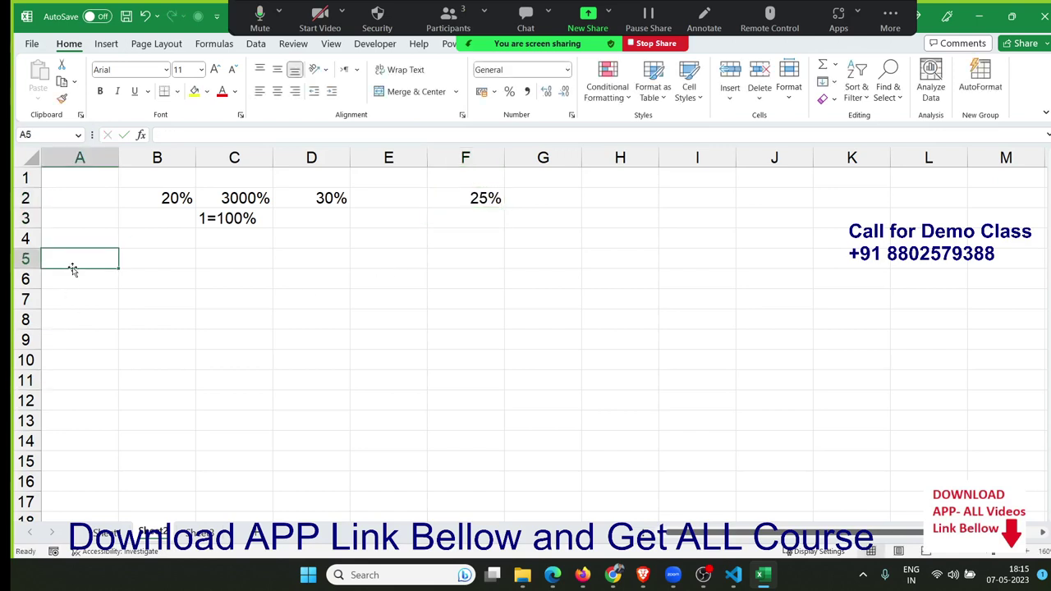
Step: Label A5 with % and enter =RANDBETWEEN(10,90) in A6
type("%")
key("Return")
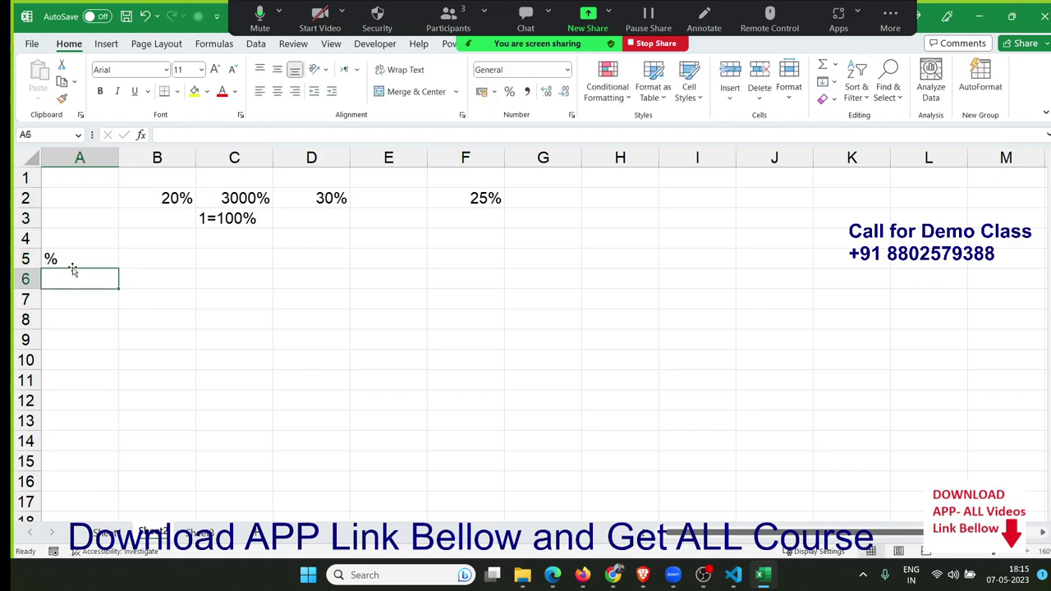
type("=ra")
key("Down")
key("Down")
key("Down")
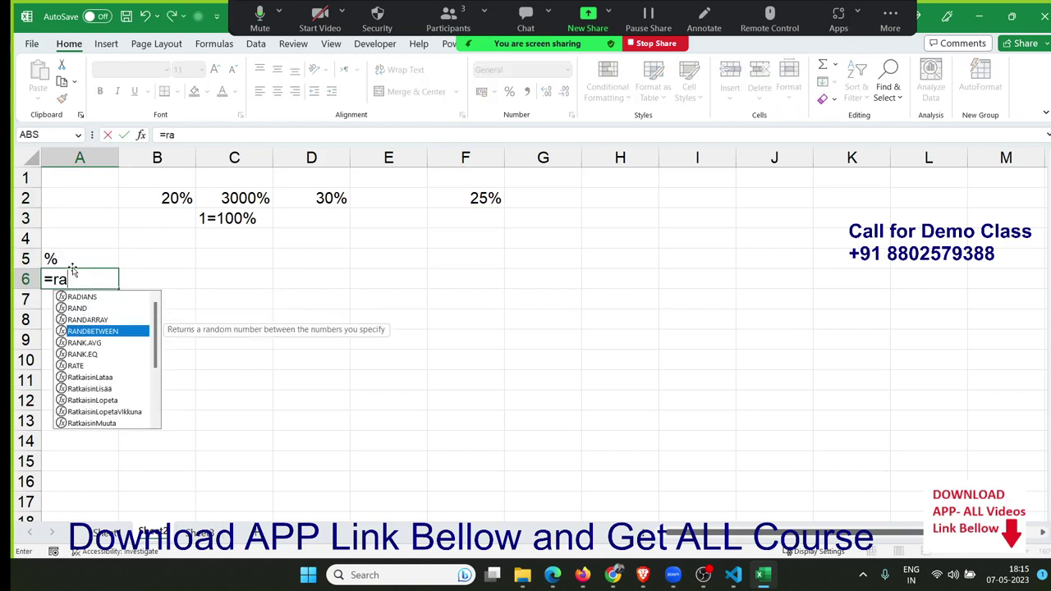
key("Tab")
type("10,90")
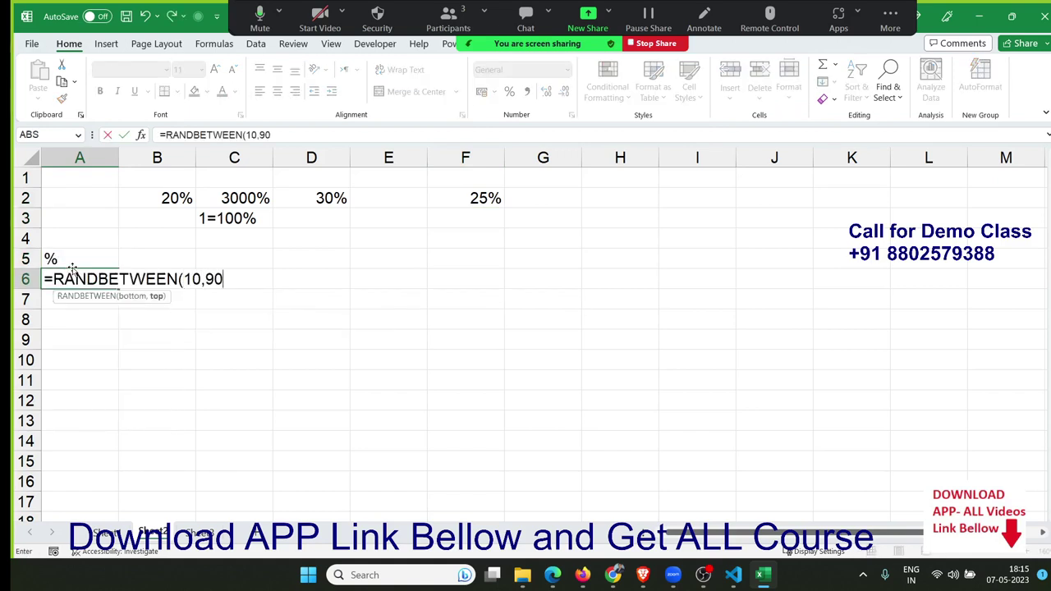
key("Return")
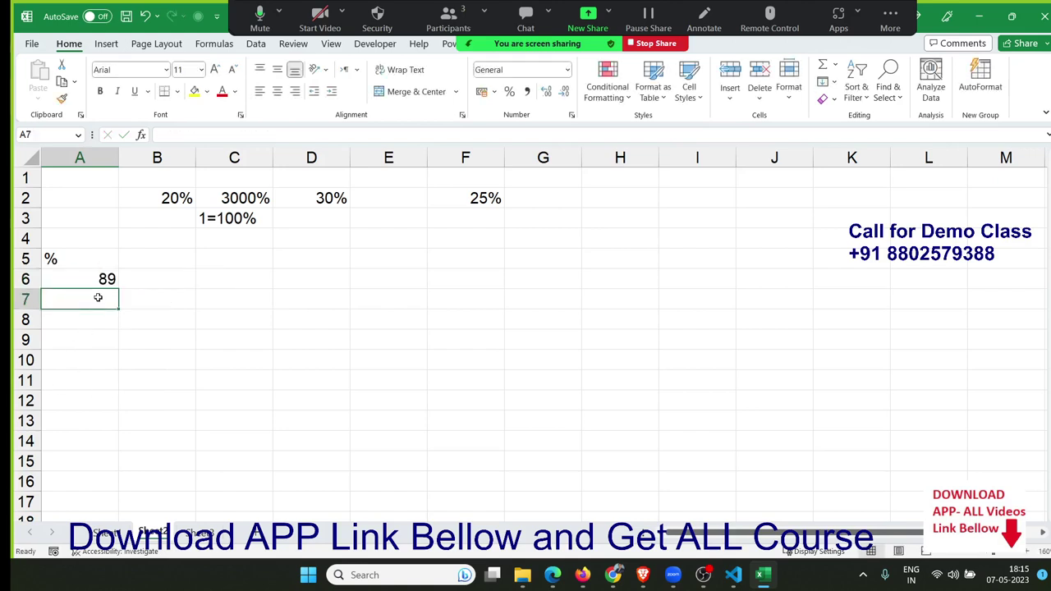
Step: Fill the RANDBETWEEN formula across A6:H14, then copy and paste it back as values
left_click_drag(95, 283, 613, 440)
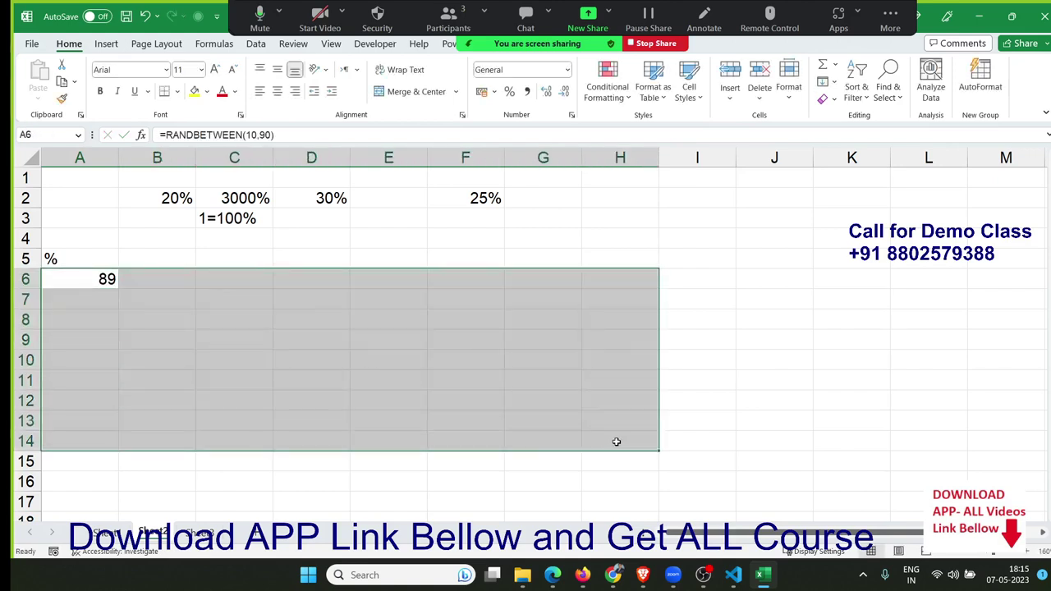
key("ctrl+r")
key("ctrl+d")
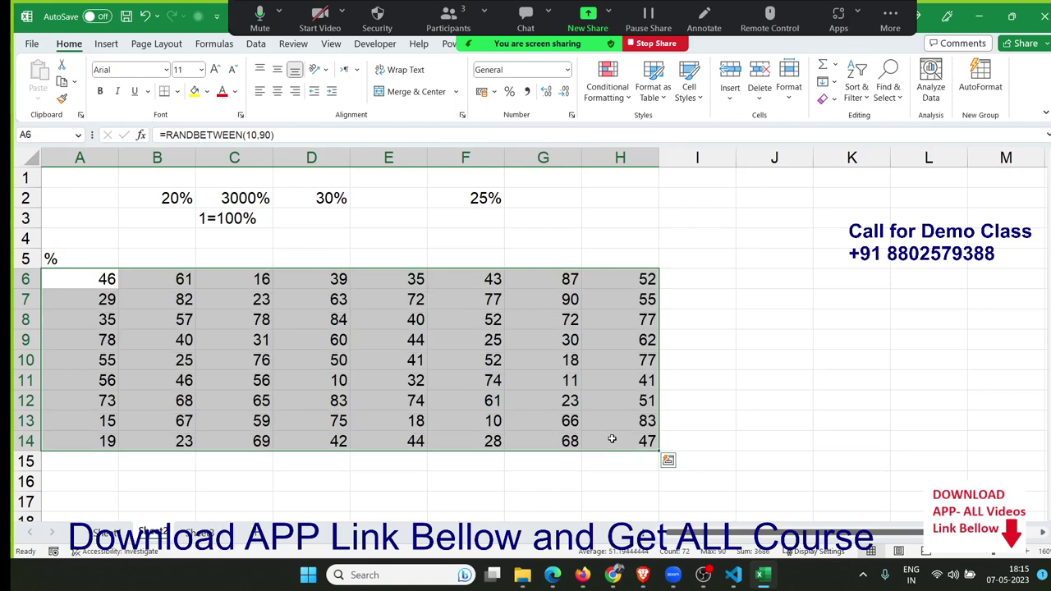
key("ctrl+c")
left_click(37, 97)
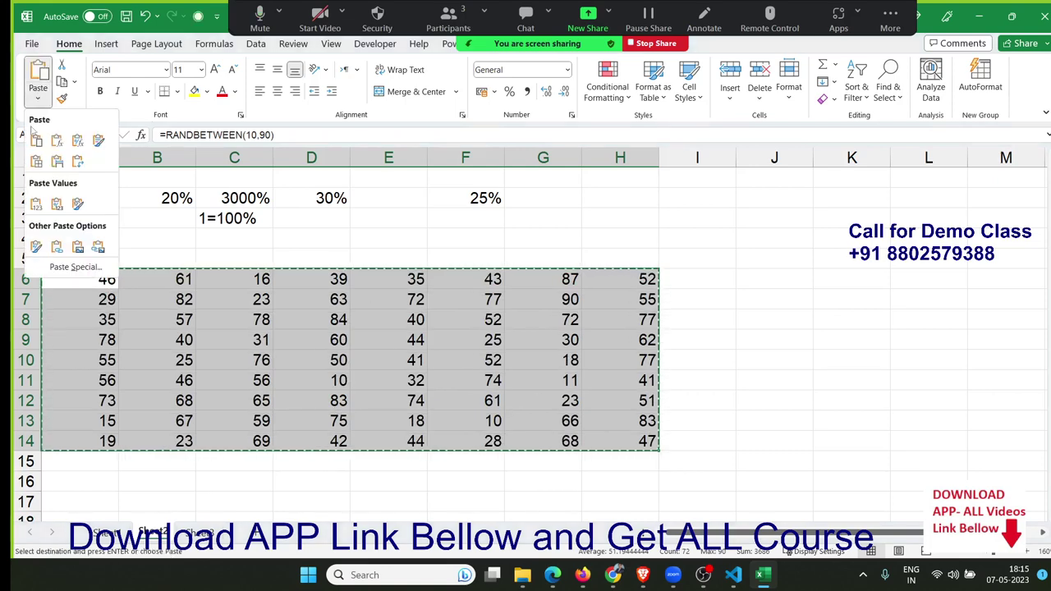
left_click(35, 206)
left_click(148, 279)
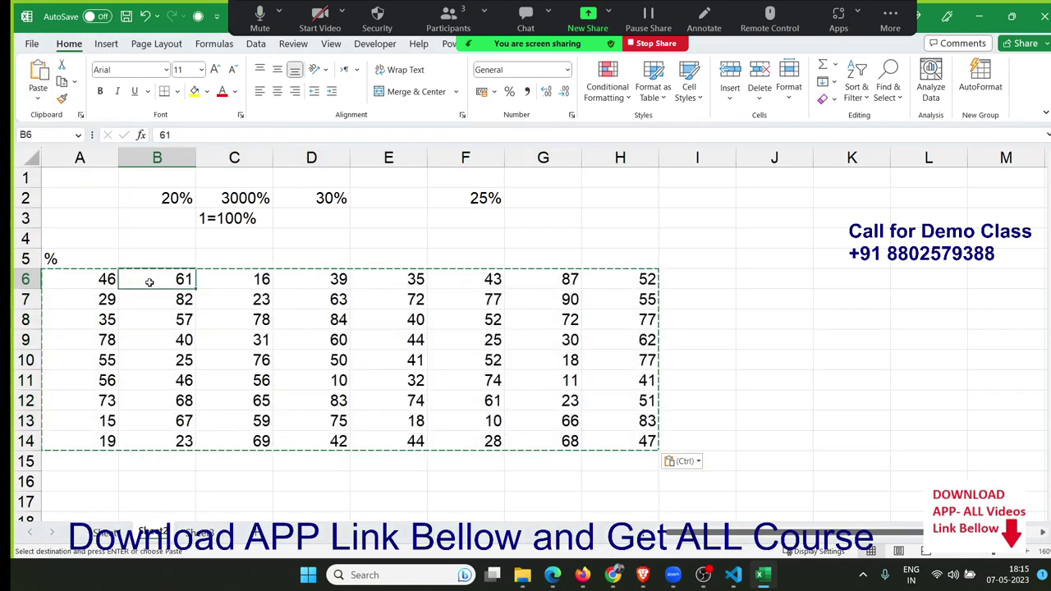
left_click(361, 380)
left_click(466, 421)
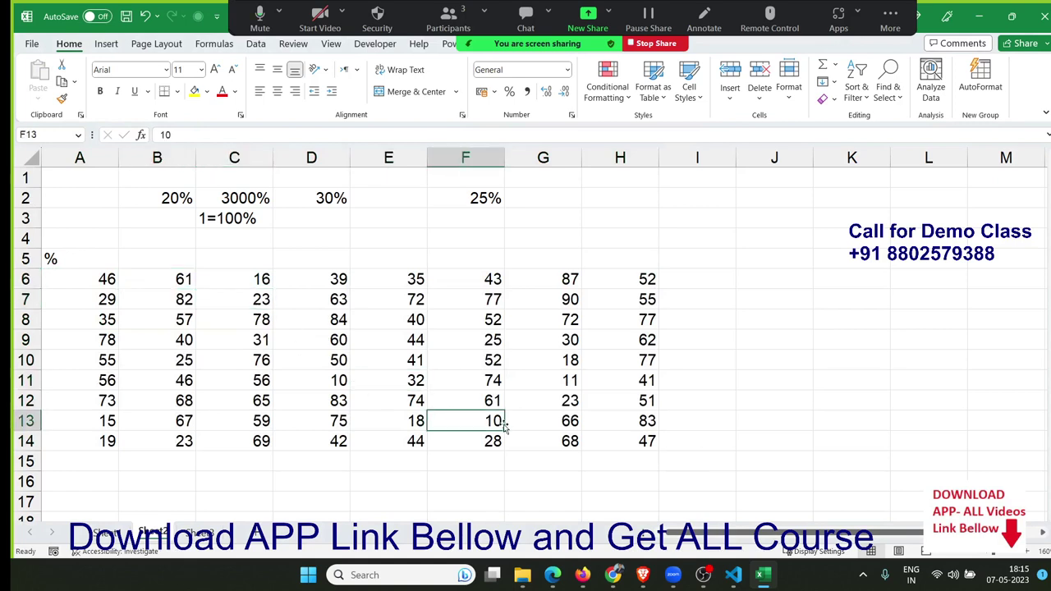
left_click(620, 441)
left_click_drag(607, 439, 107, 277)
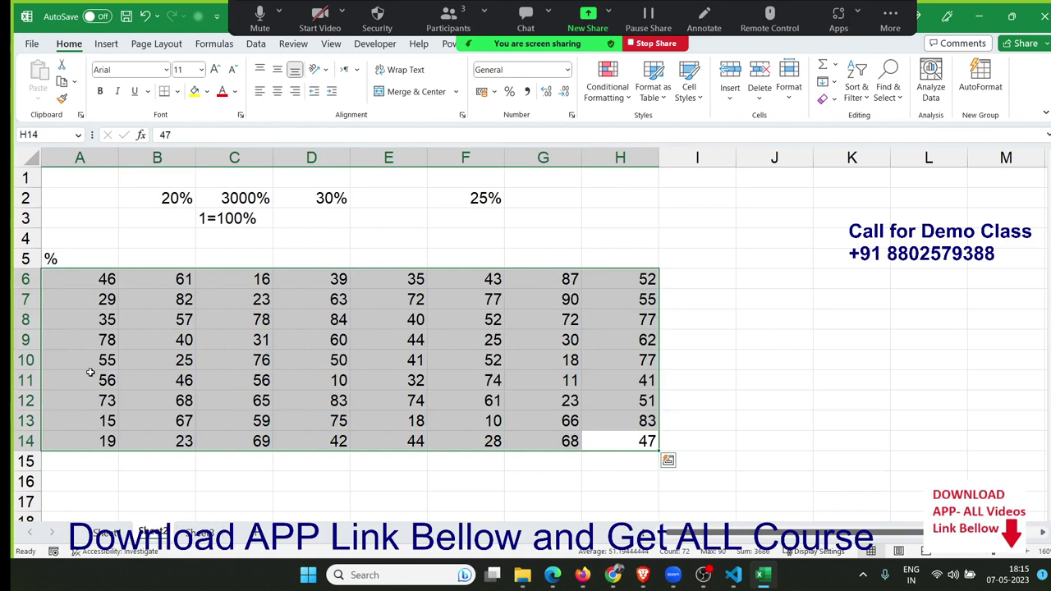
left_click(115, 359)
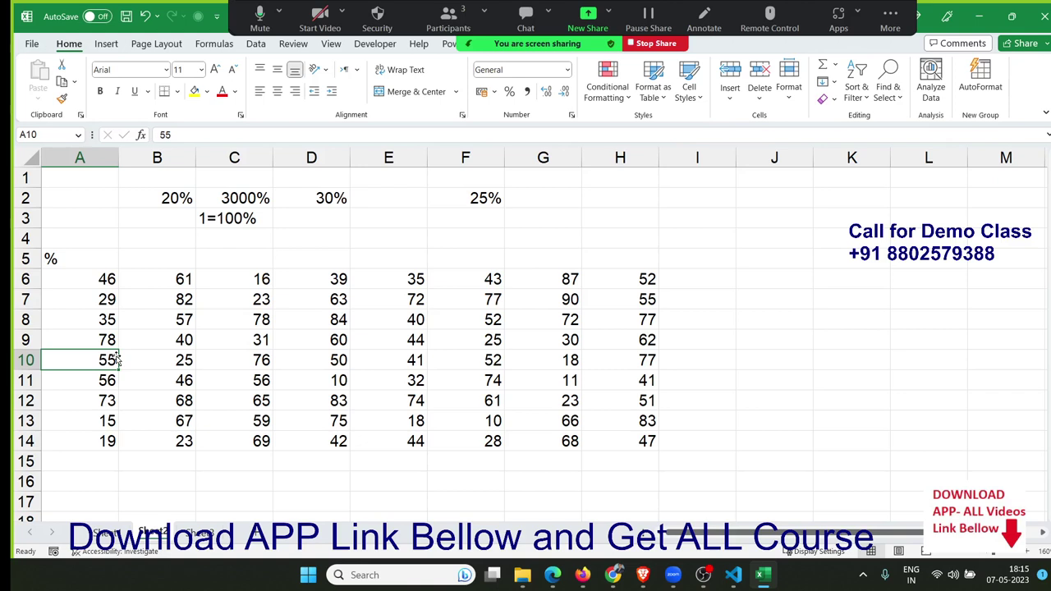
double_click(108, 279)
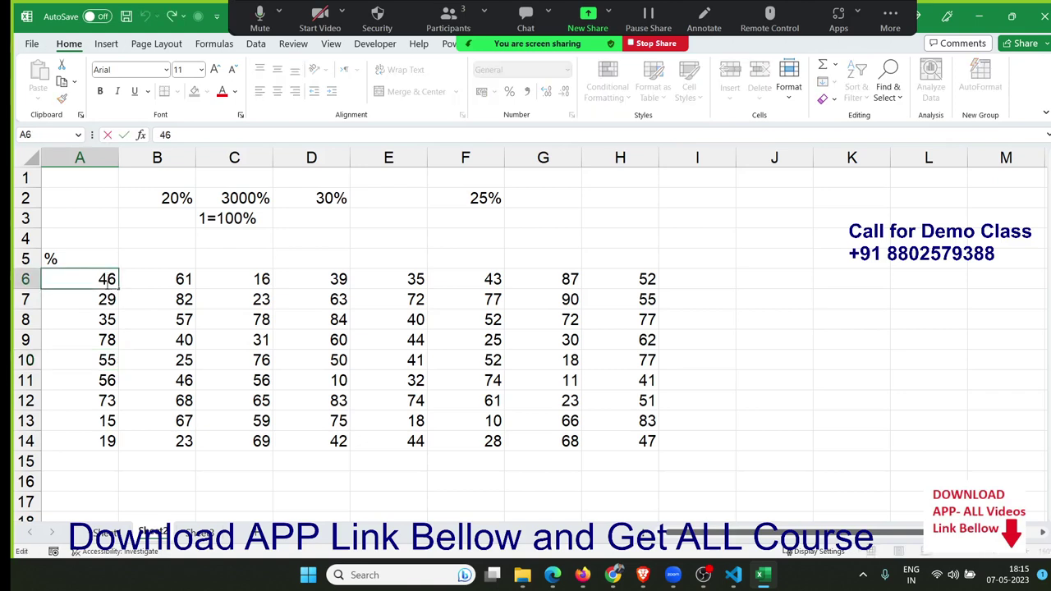
type("%")
key("Return")
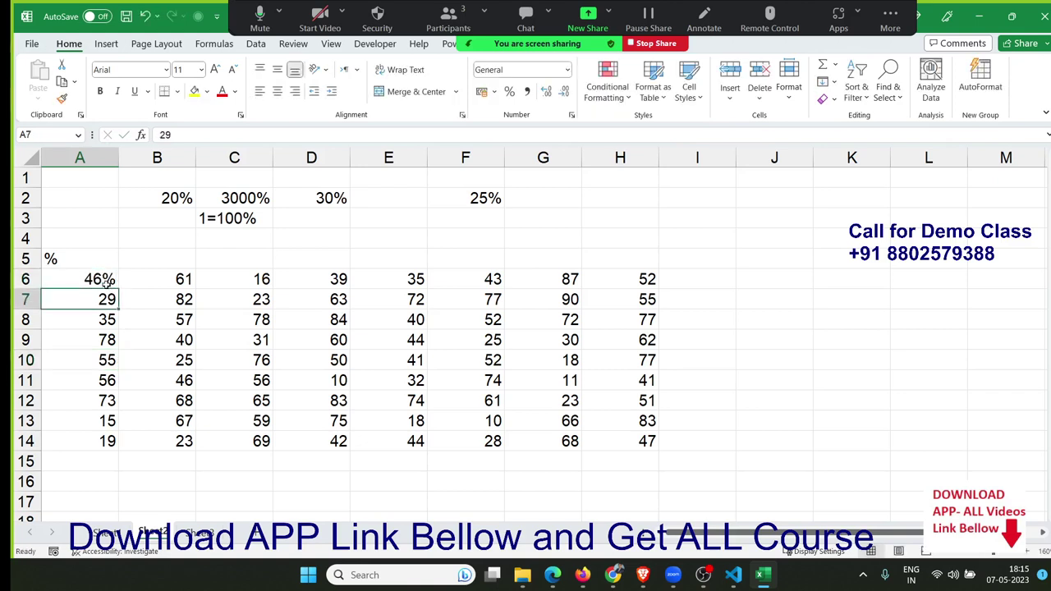
double_click(113, 301)
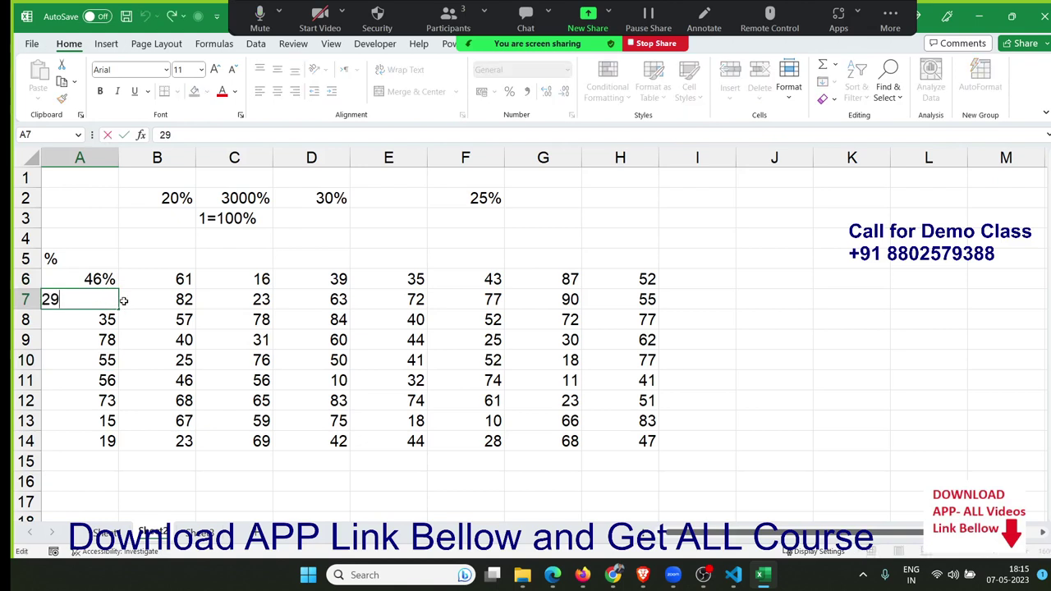
type("%")
key("Return")
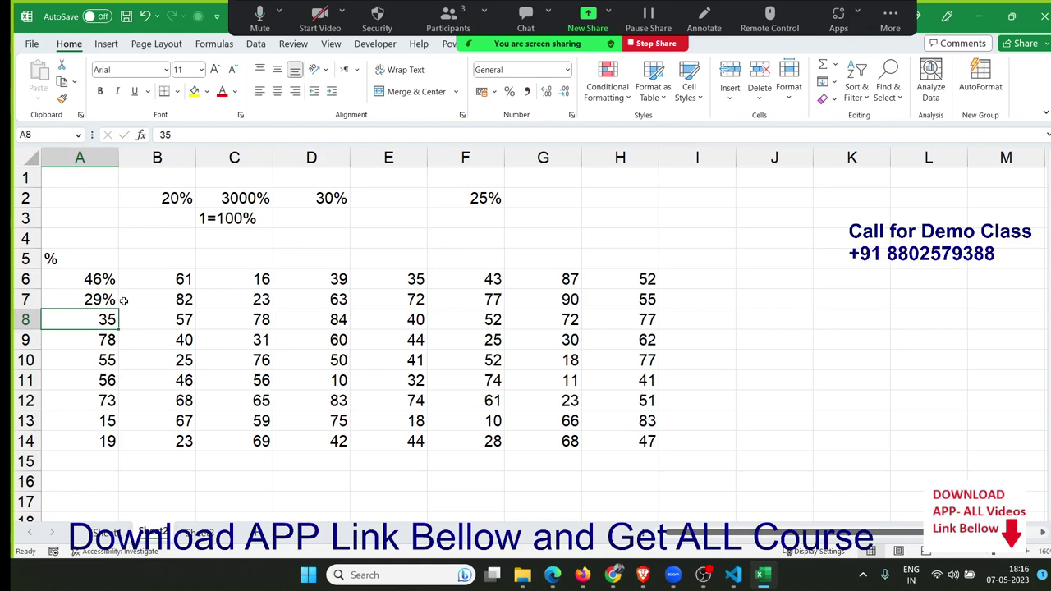
key("ctrl+z")
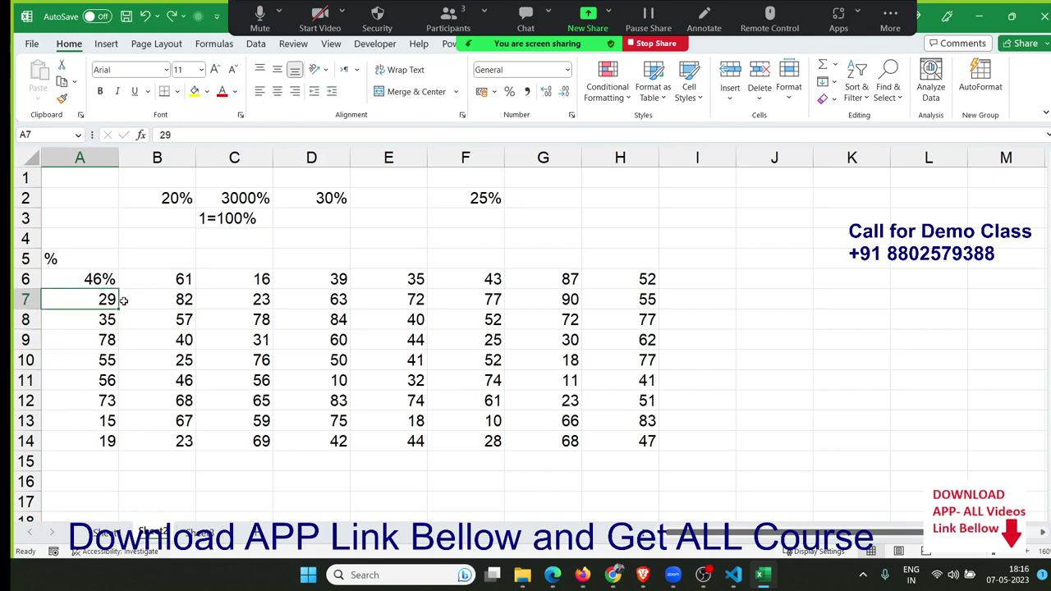
key("ctrl+z")
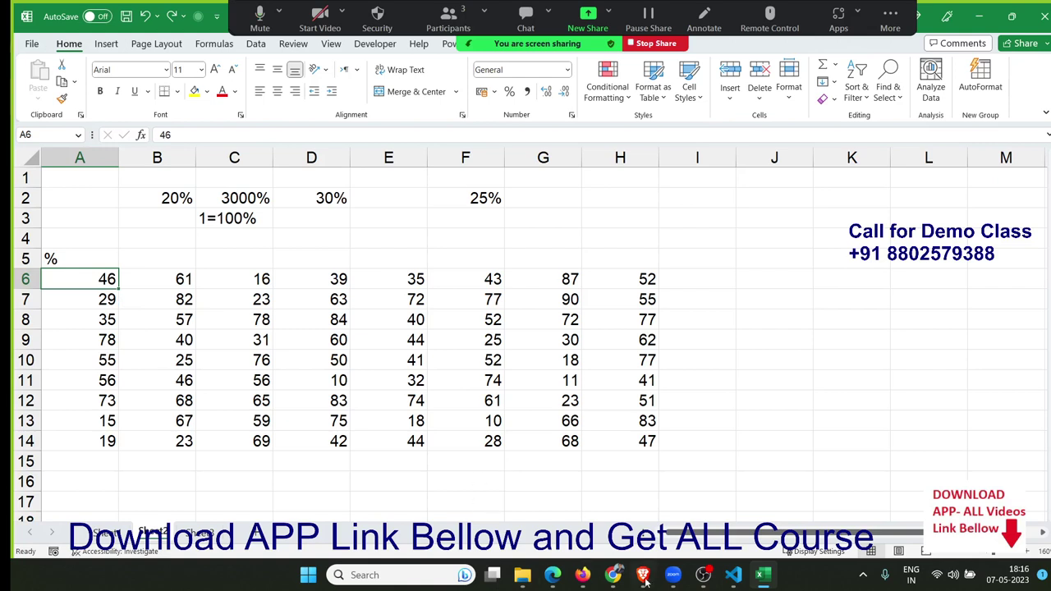
left_click(643, 443, "shift")
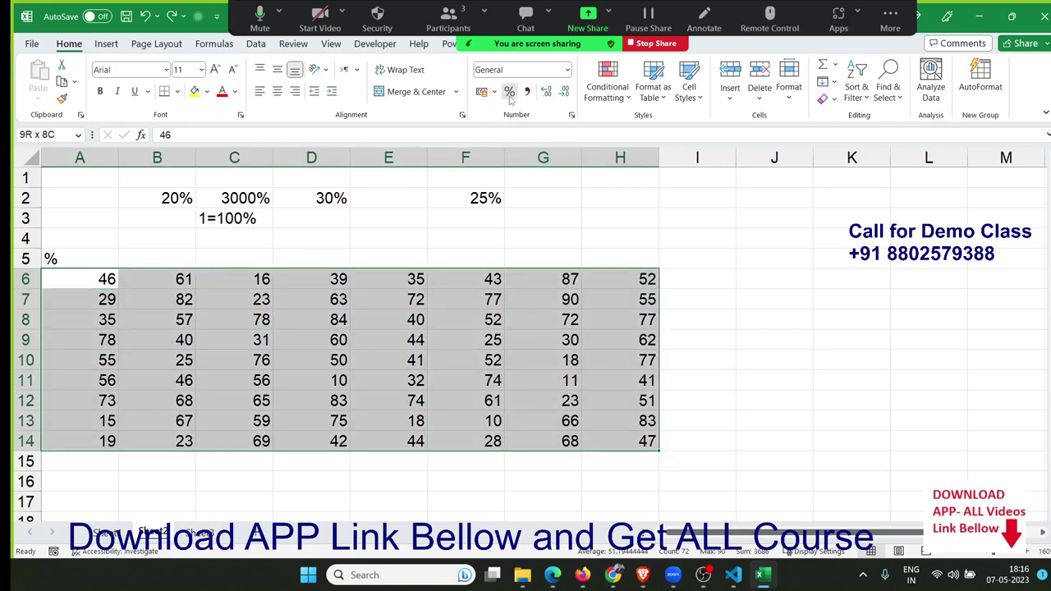
Step: Revert the A6:H14 grid from Percent Style to General so it shows whole numbers
left_click(509, 92)
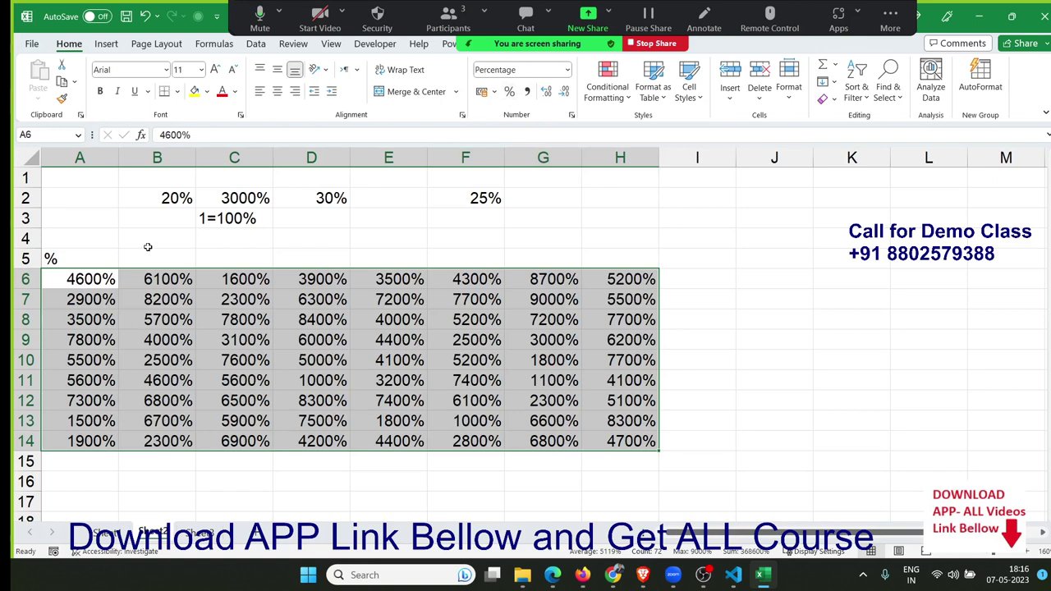
key("ctrl+q")
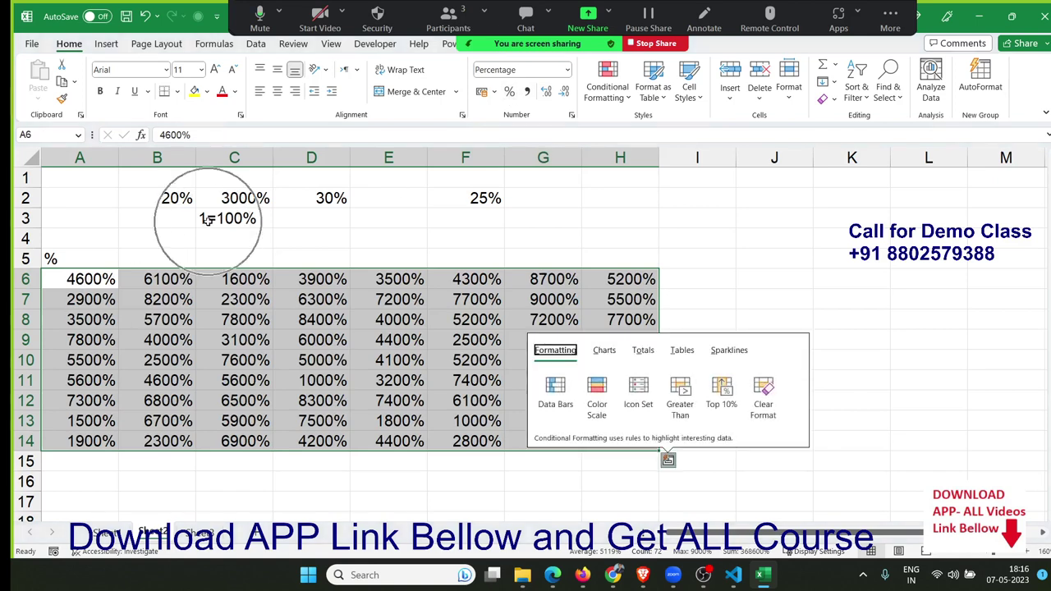
key("ctrl")
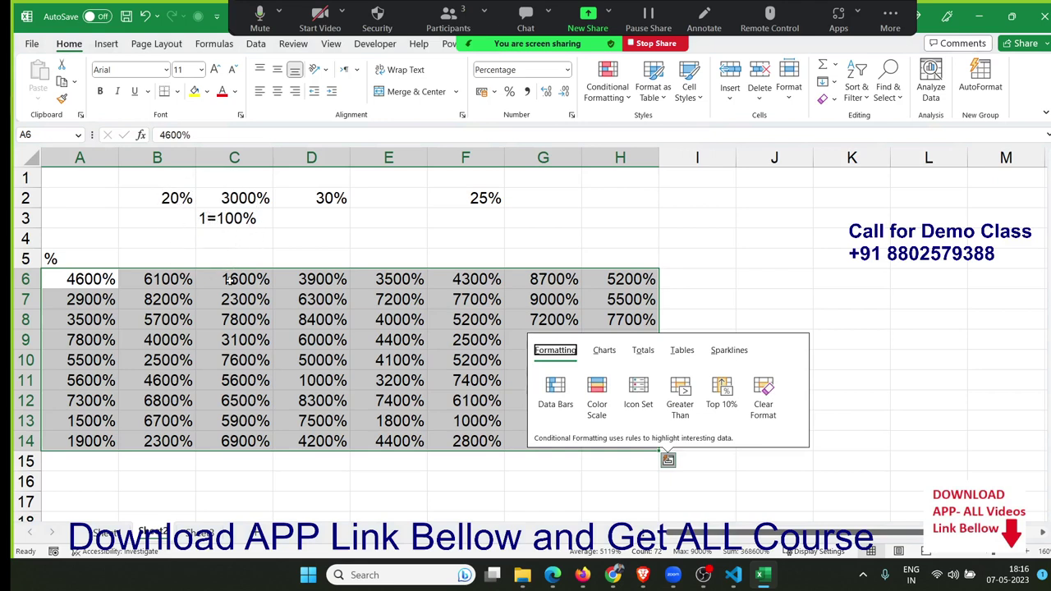
key("Escape")
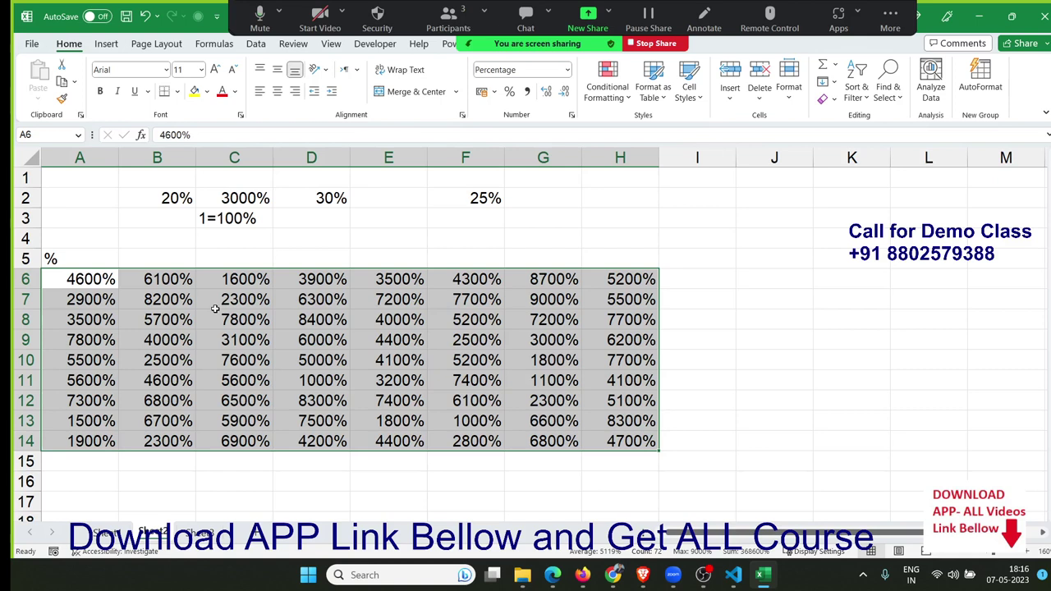
key("ctrl+z")
key("ctrl+shift+asciitilde")
Step: Enter 500 in E4 and 46% in F4
left_click(367, 232)
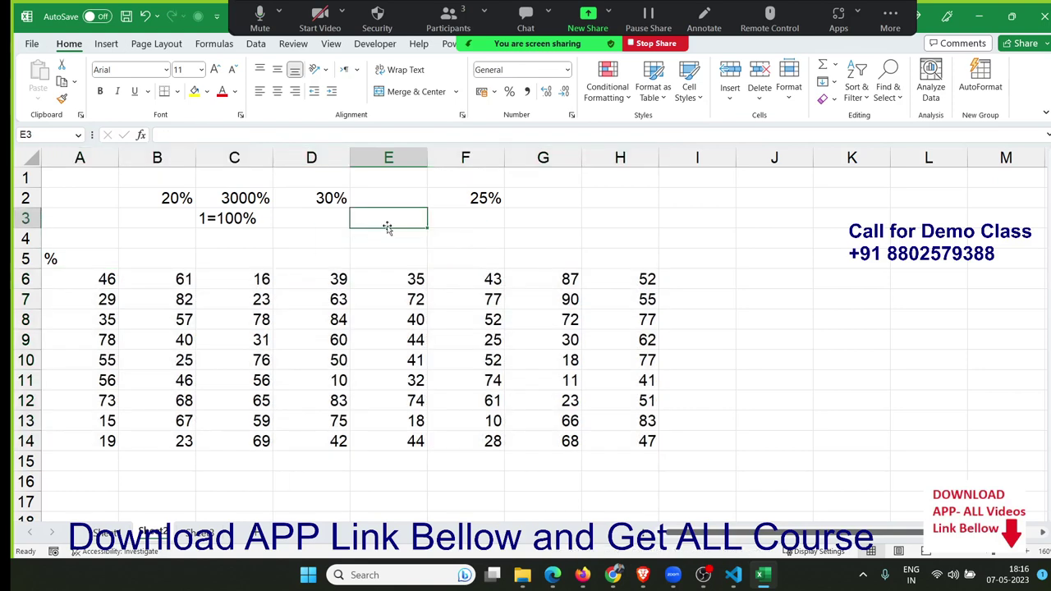
type("500")
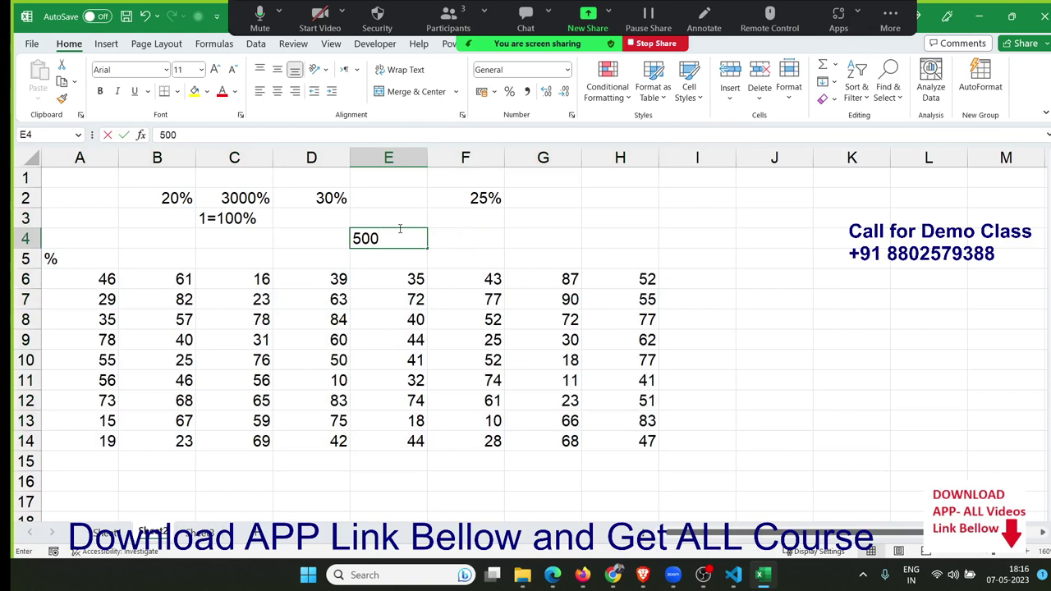
key("Tab")
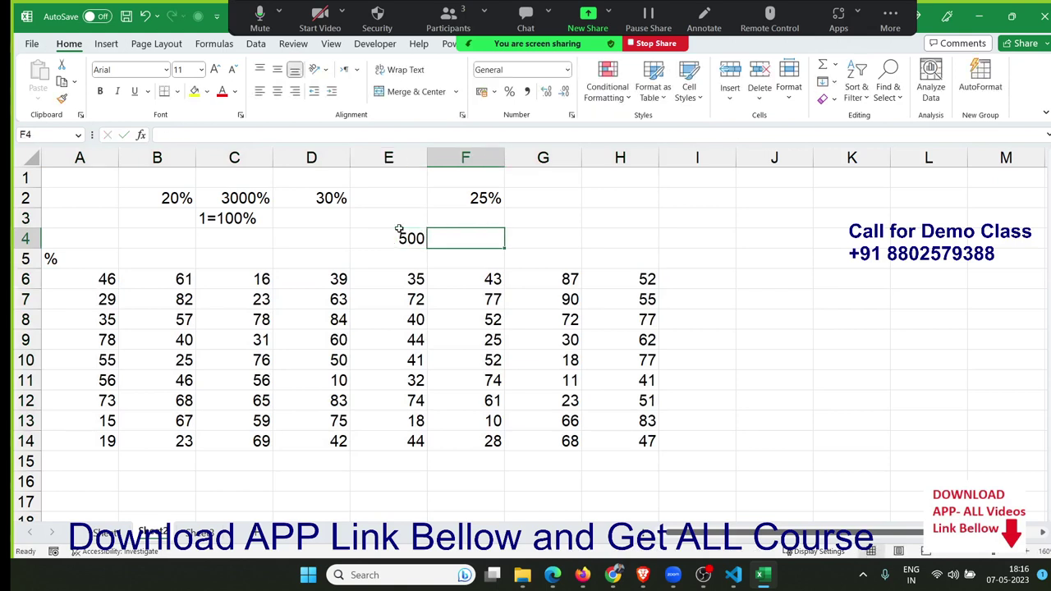
type("46%")
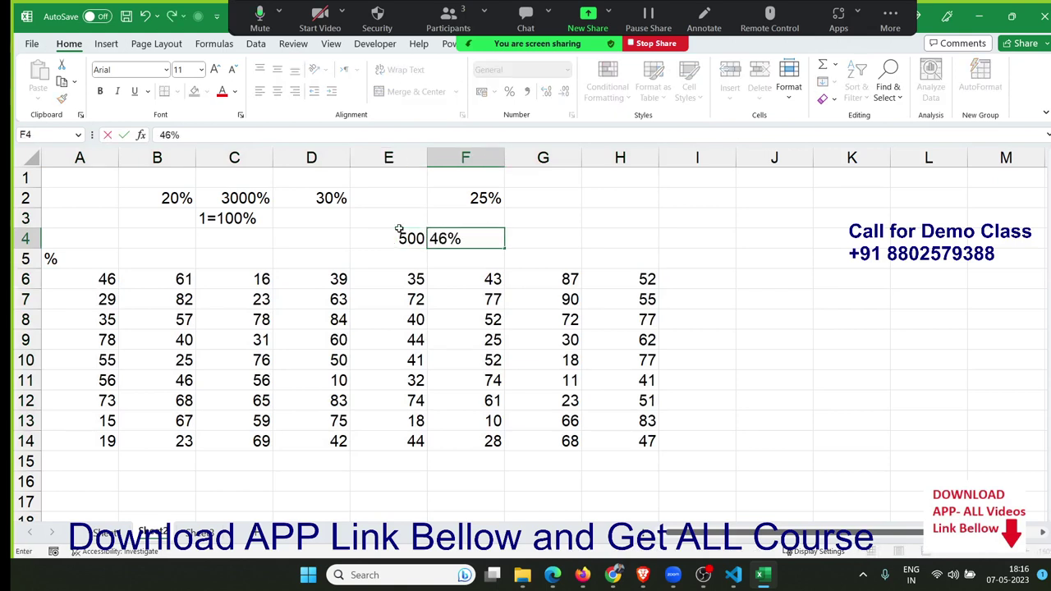
key("Return")
Step: Enter the formula =E4*F4 in G4, giving 230
key("Up")
key("Right")
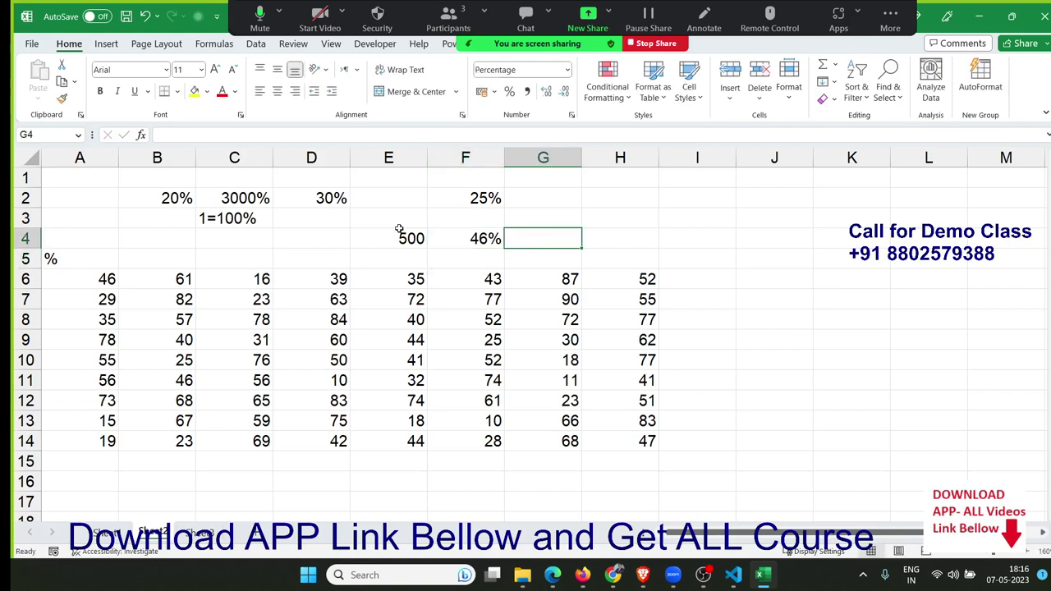
type("=")
key("Left")
key("Left")
type("*")
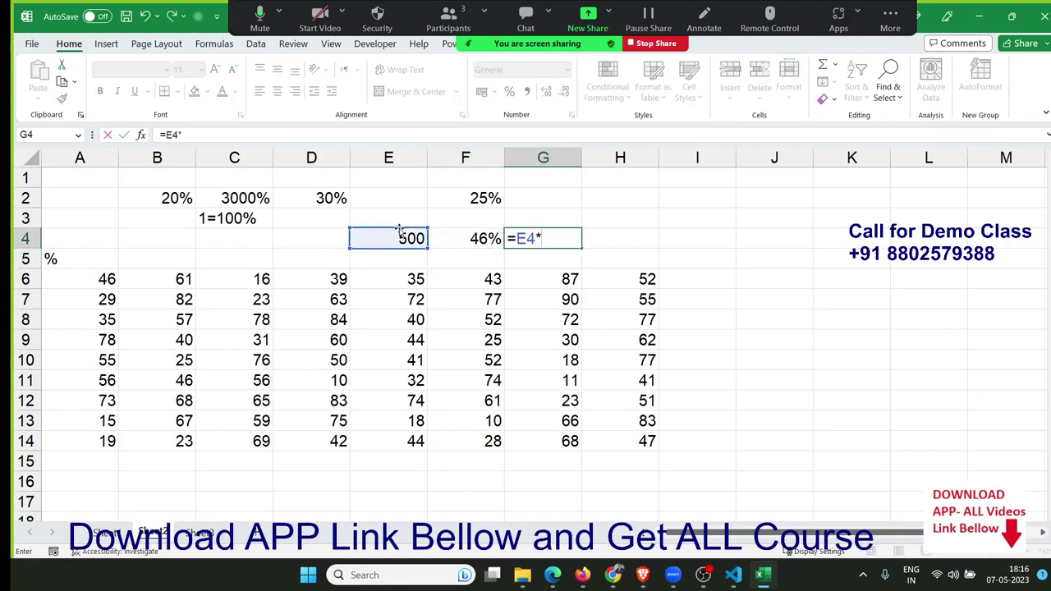
key("Left")
key("Return")
key("Up")
key("Left")
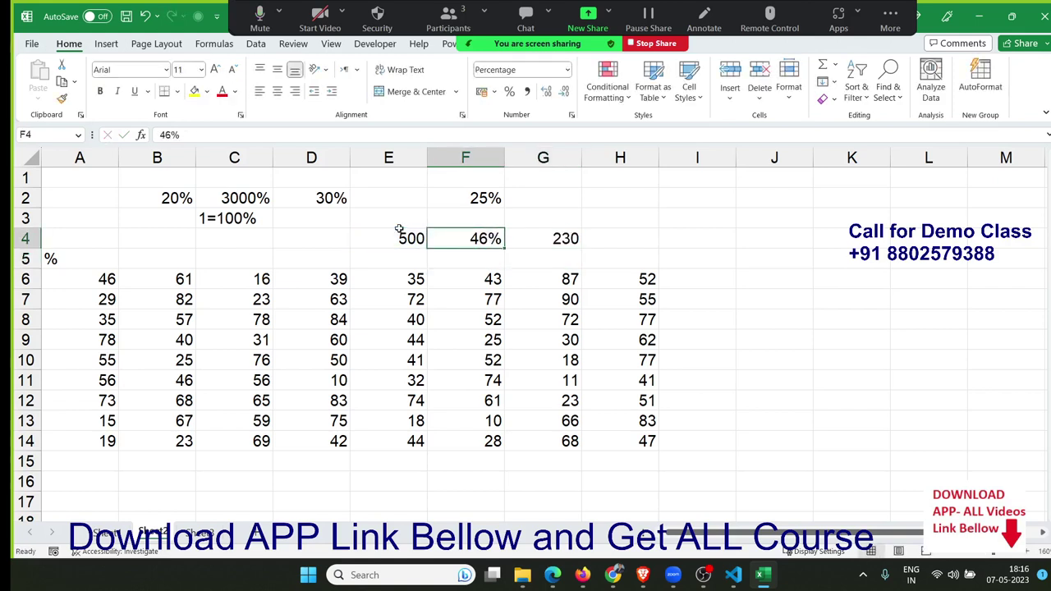
key("shift+Left")
key("Down")
Step: Insert a blank row at row 5 and enter a plain 46 in F5 with General format
key("shift+space")
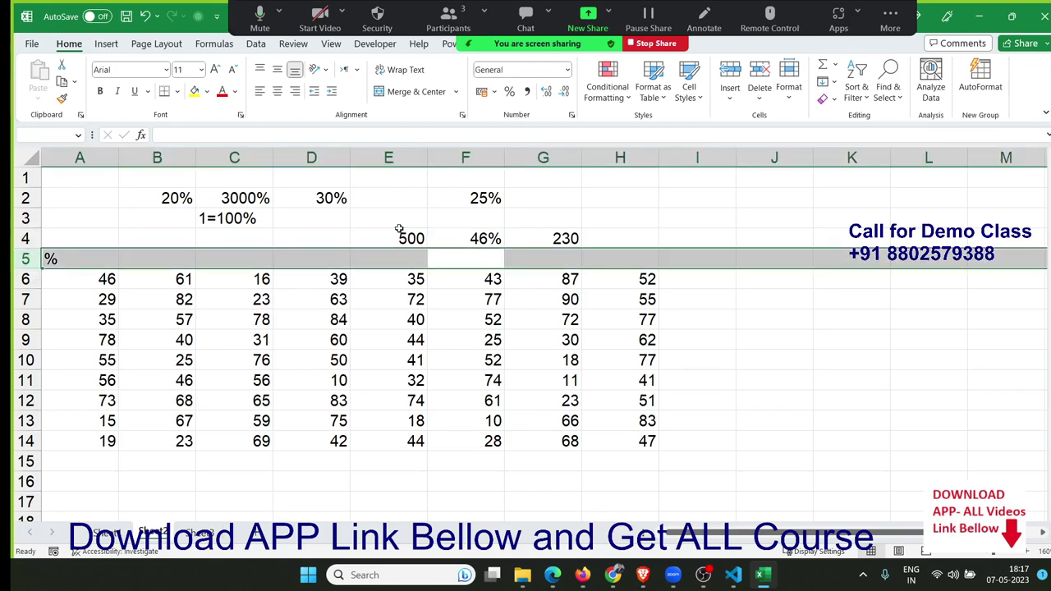
key("ctrl+shift+plus")
key("Up")
key("Down")
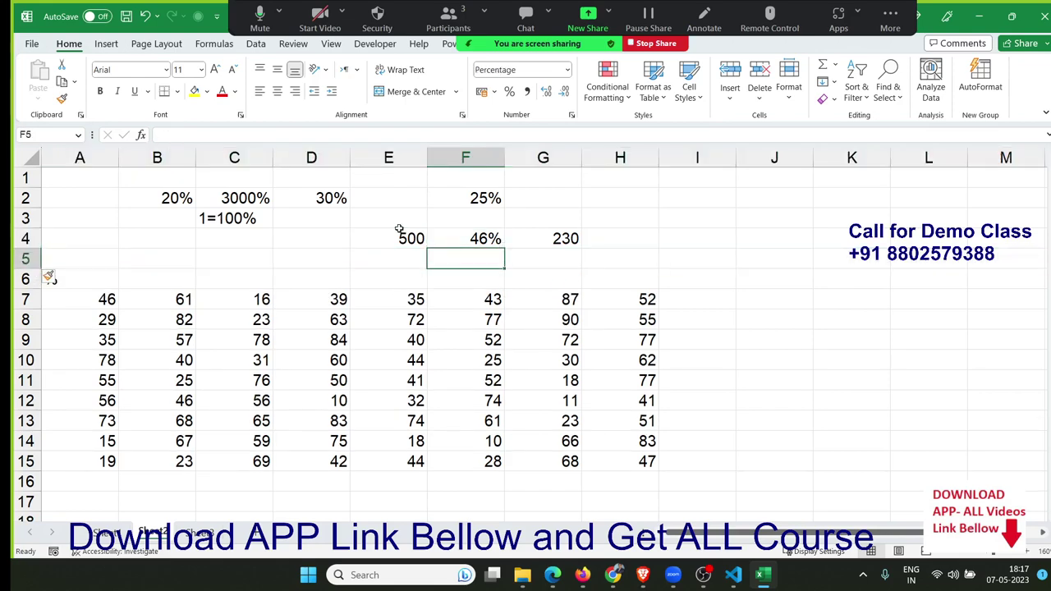
type("46")
key("Delete")
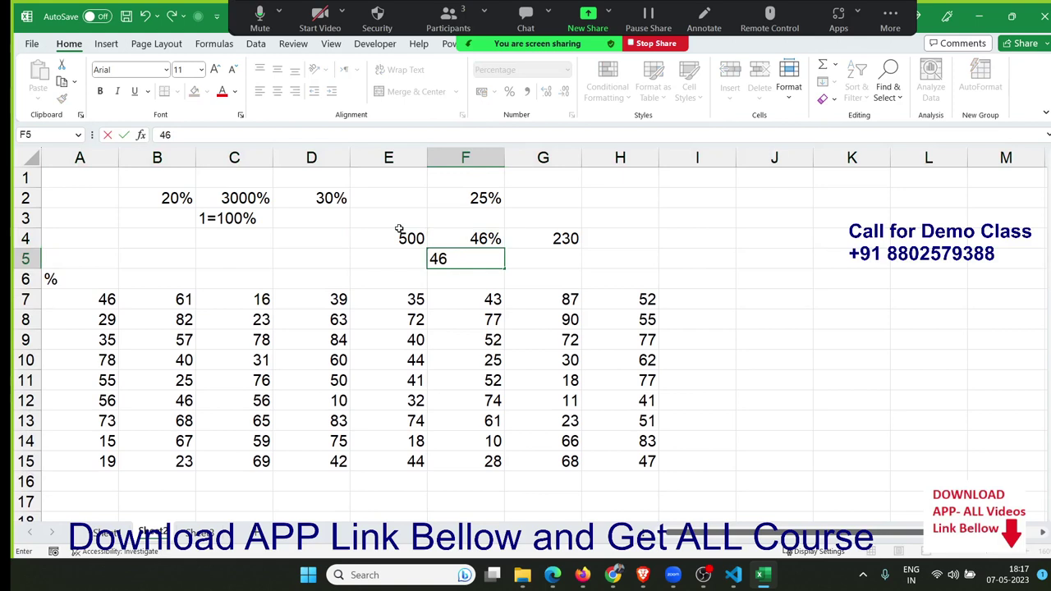
key("Return")
key("Up")
key("ctrl+shift+grave")
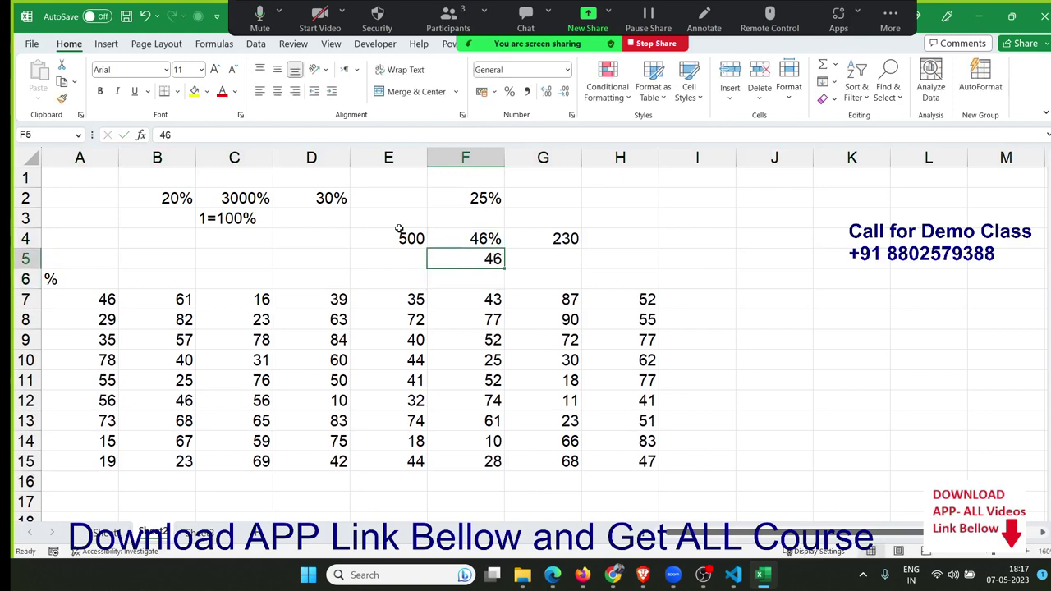
Step: Enter the formula =E4*F5 in G5, which returns 23000
key("Right")
key("F2")
type("=")
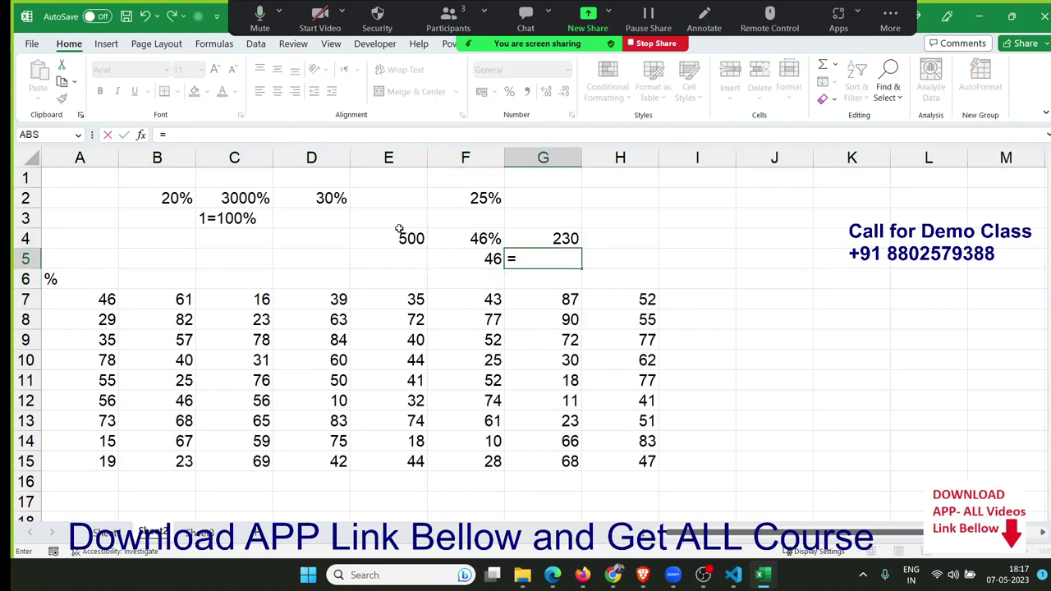
key("Left")
key("Left")
key("Up")
type("*")
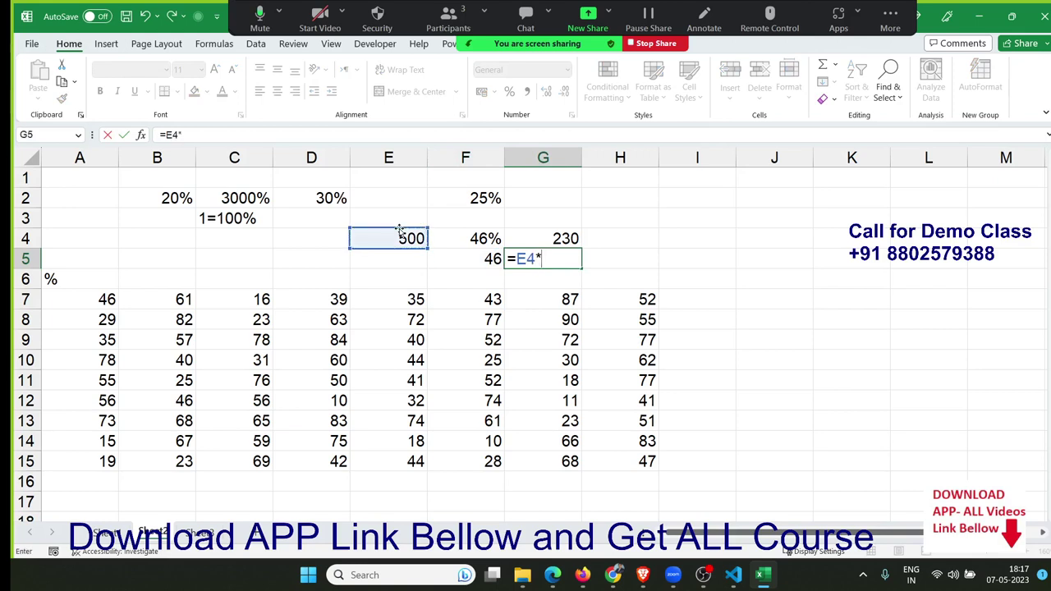
key("Left")
key("Return")
key("Up")
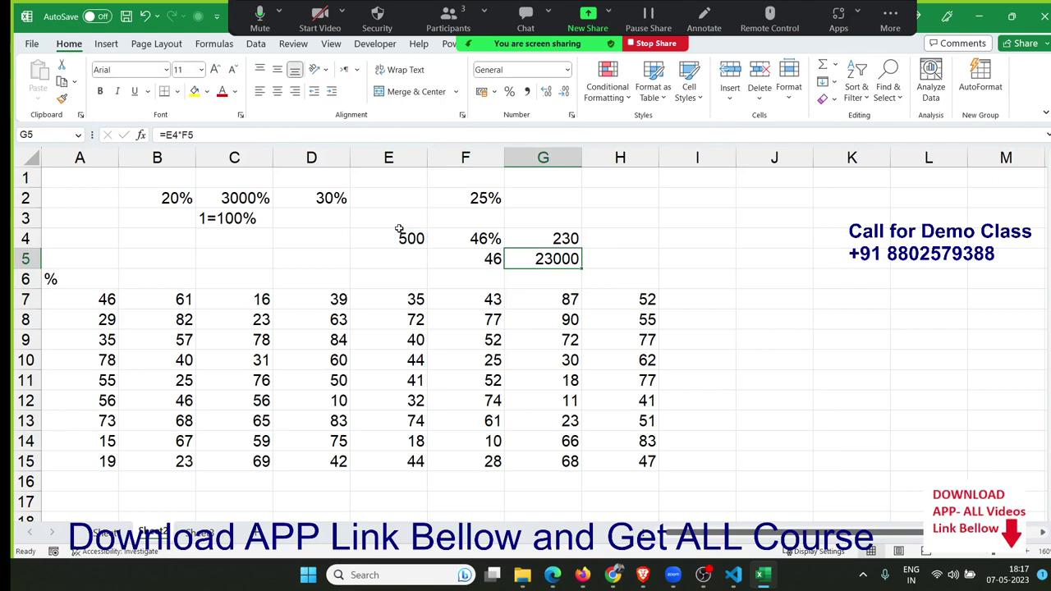
key("Down")
key("Down")
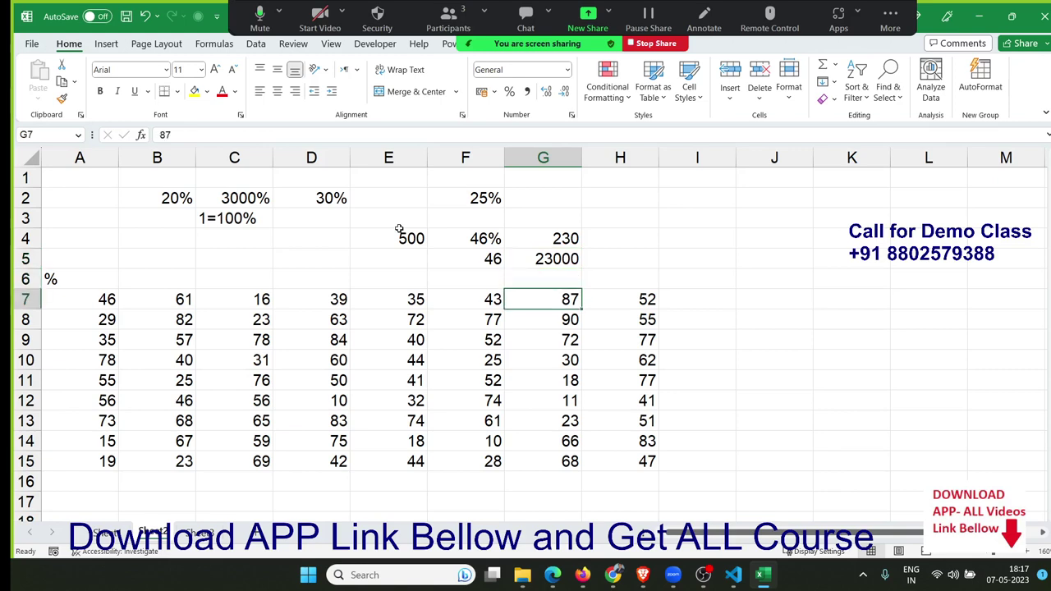
key("Home")
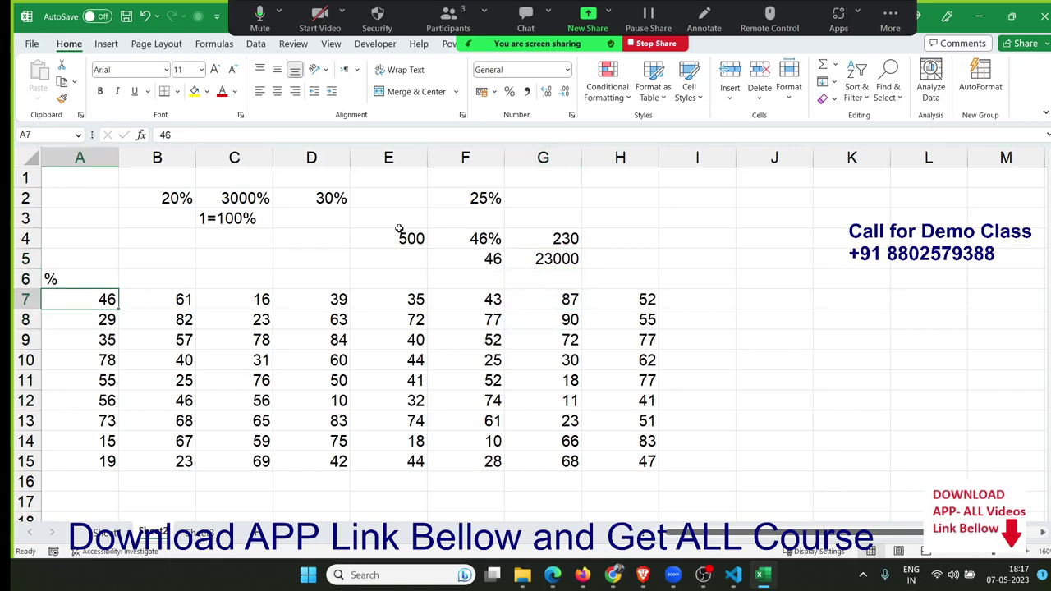
key("F2")
type("%")
key("Return")
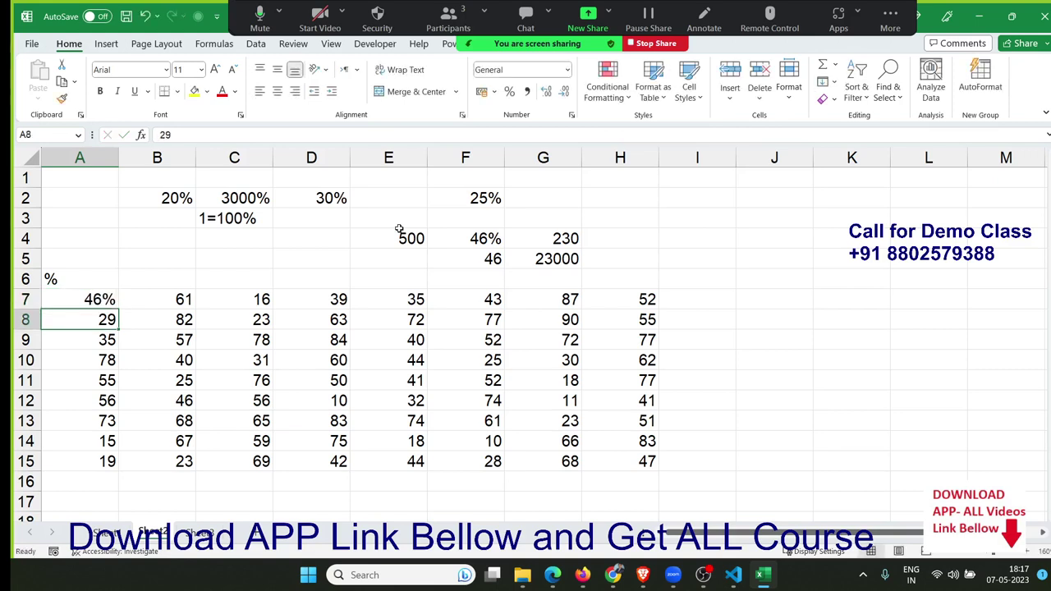
type("0.")
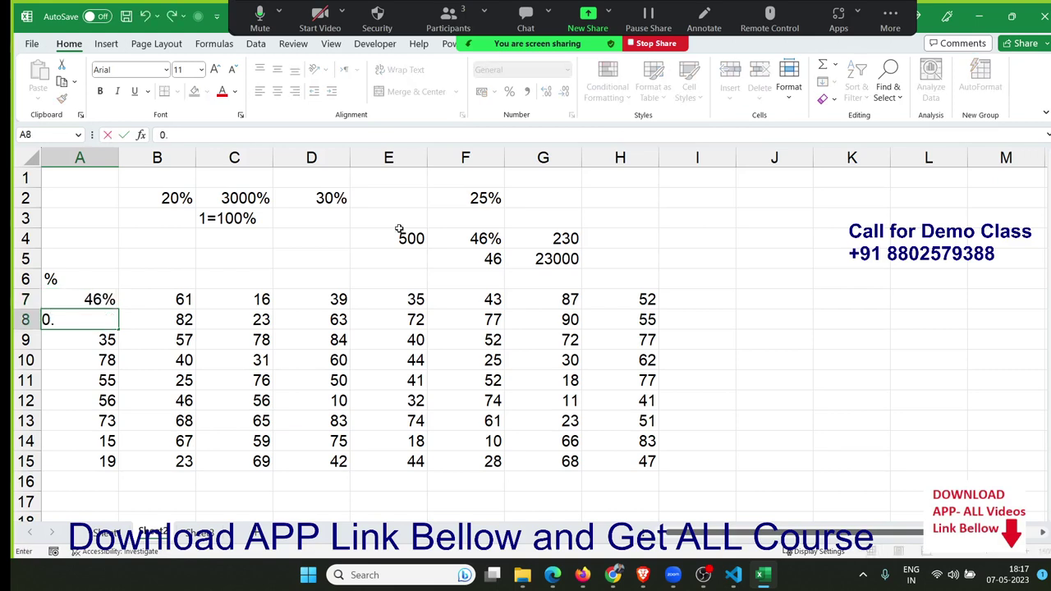
type("29")
key("Return")
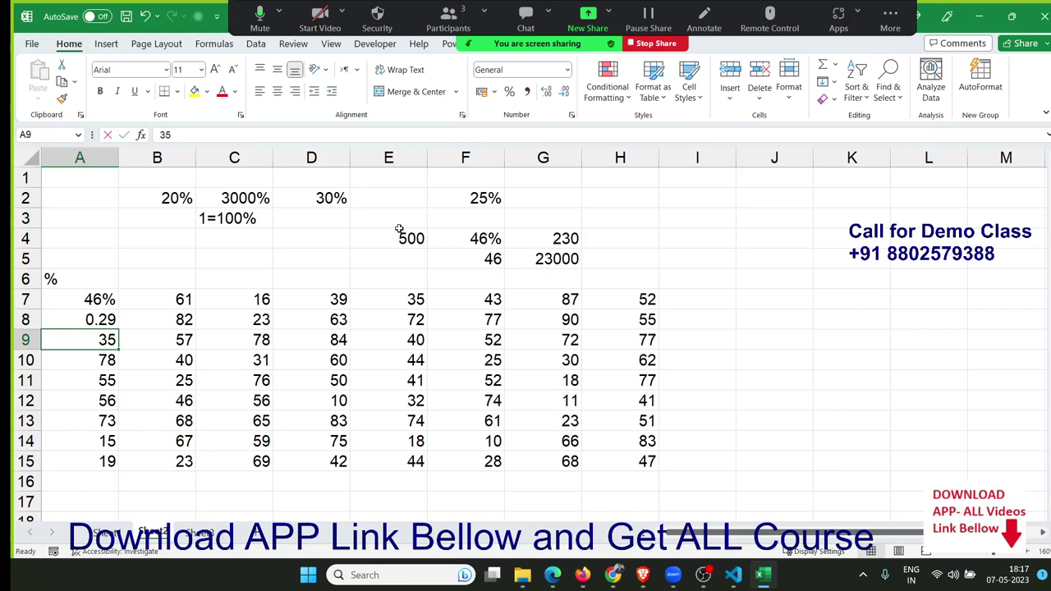
type("0.29")
key("Return")
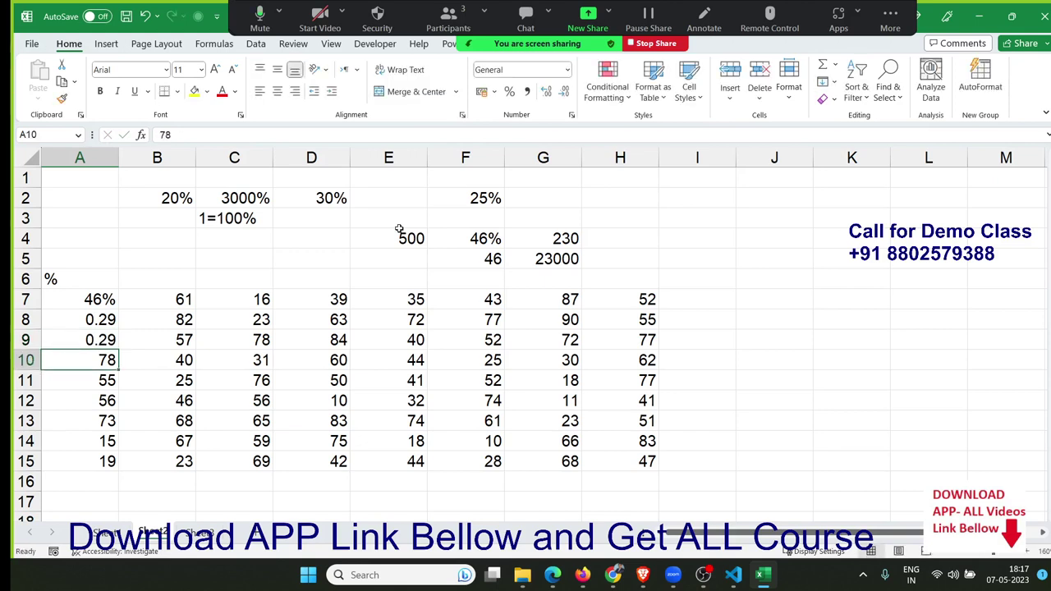
type(".78")
key("Return")
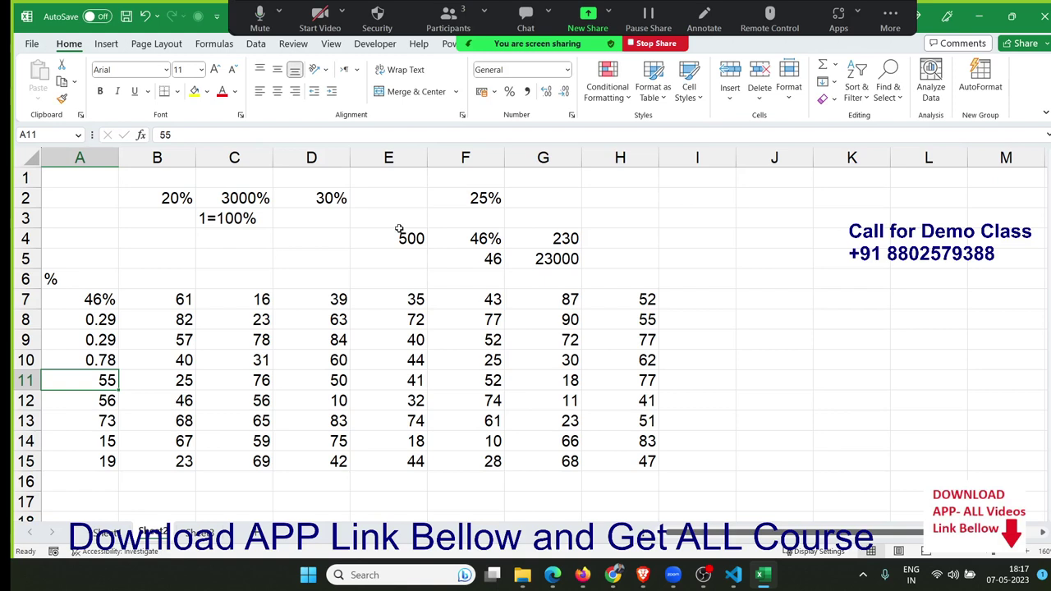
key("ctrl+z")
key("ctrl+z")
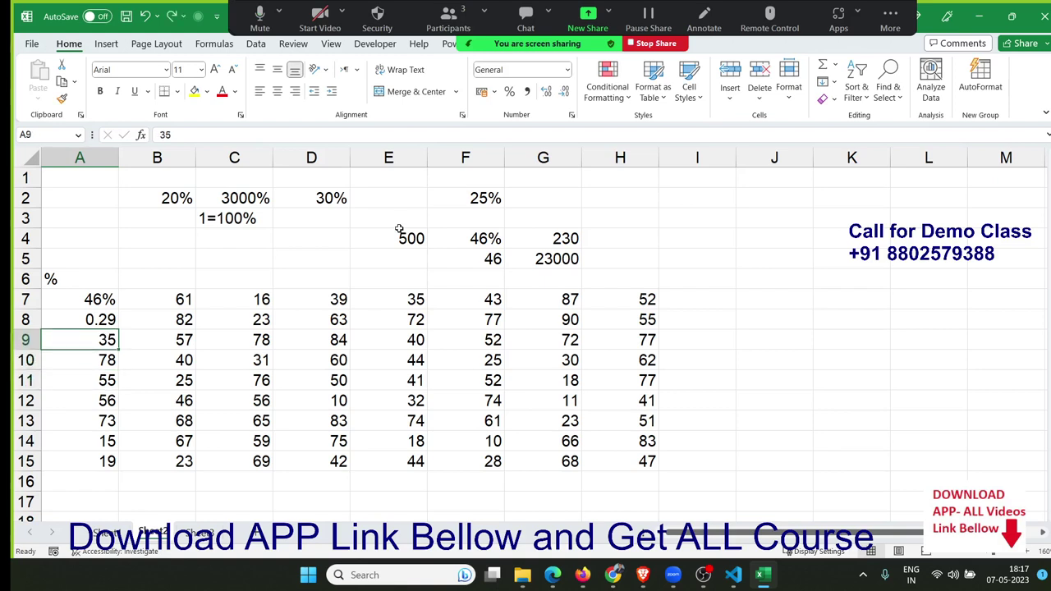
key("ctrl+z")
key("ctrl+z")
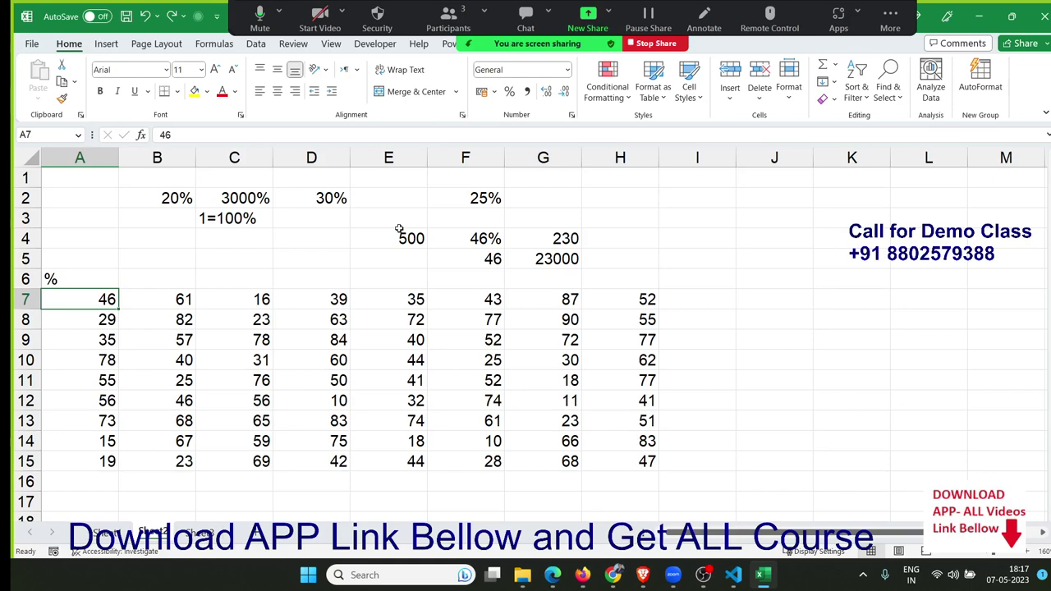
Step: Enter 100 in K10 on Sheet2, copy it, and select the grid A7:H15
left_click(99, 532)
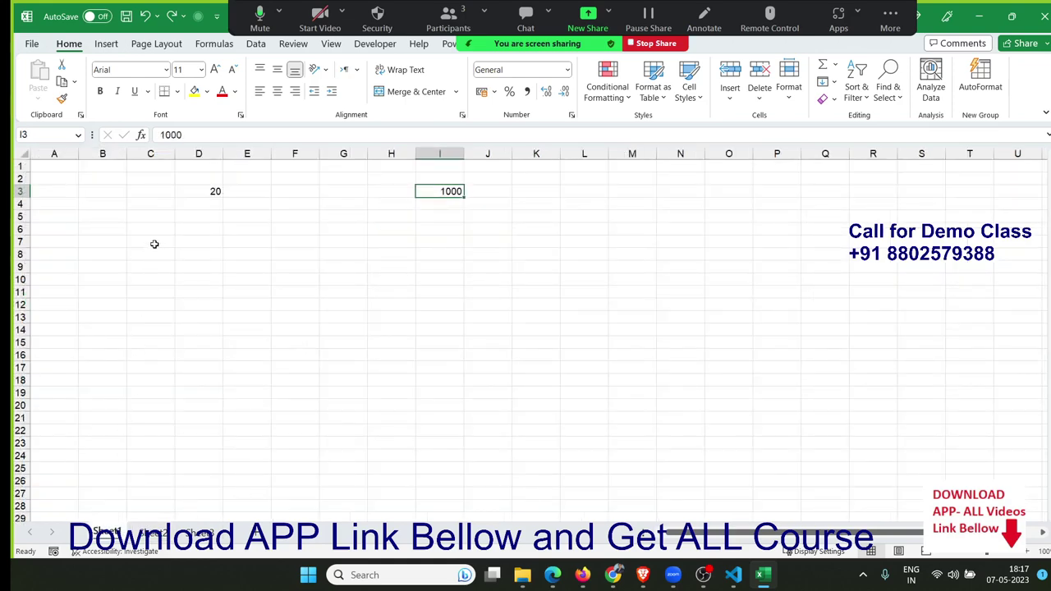
left_click_drag(176, 182, 504, 206)
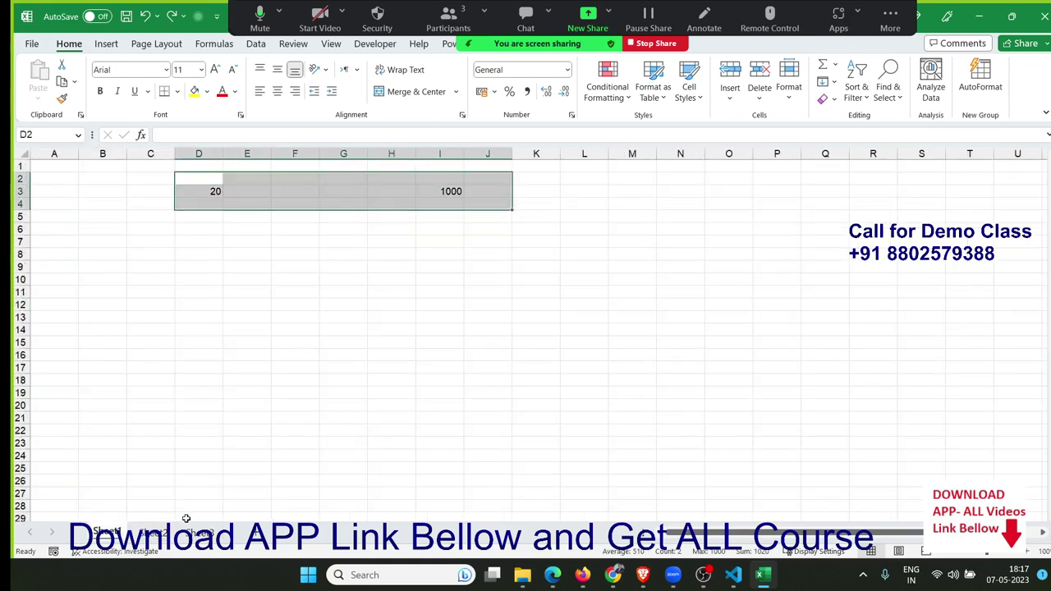
left_click(152, 533)
left_click(861, 357)
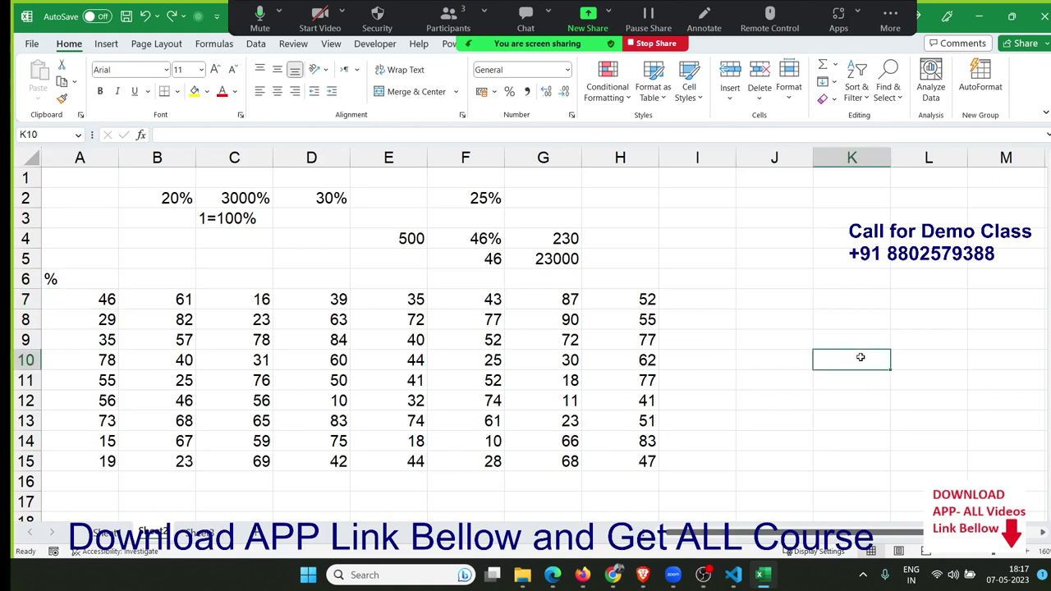
type("100")
key("Return")
left_click(867, 343)
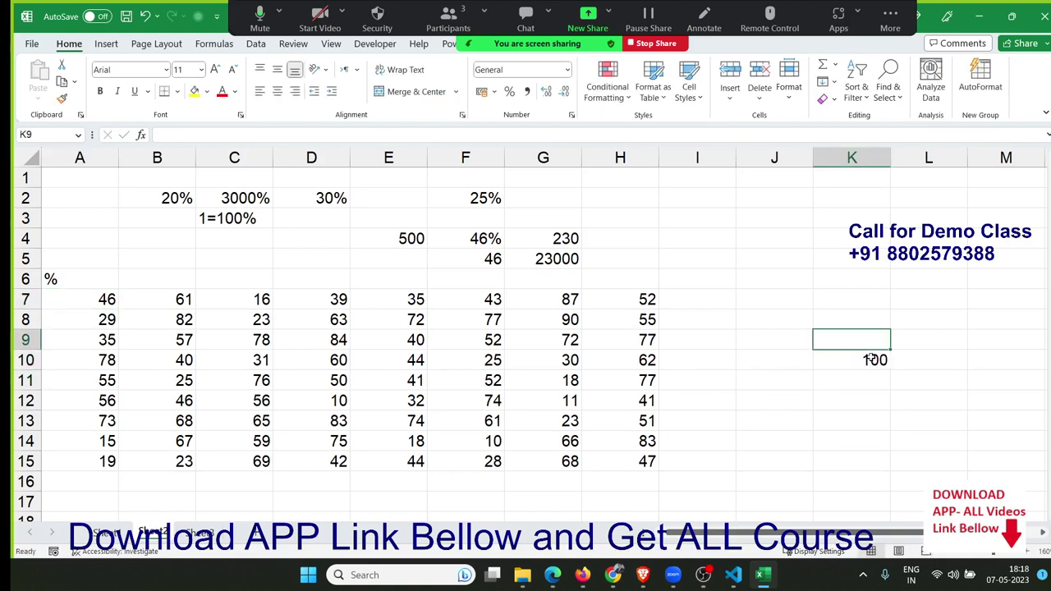
left_click(862, 360)
key("ctrl+c")
mouse_move(66, 300)
left_mouse_down()
mouse_move(608, 472)
mouse_move(603, 461)
left_mouse_up()
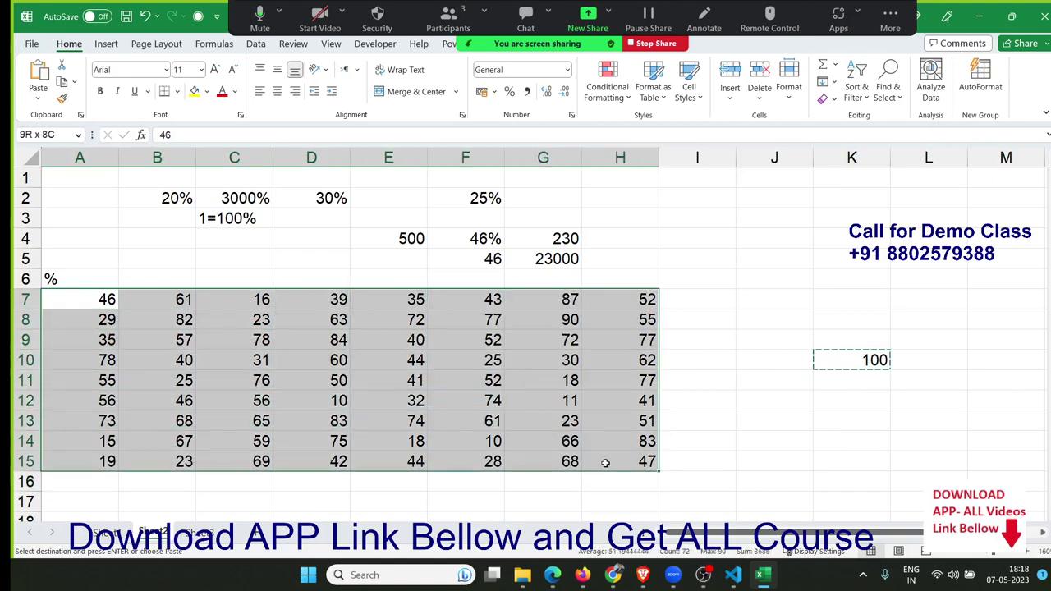
Step: Paste Special Divide A7:H15 by 100, apply Percentage format (e.g. 46%), then show Sheet1
right_click(601, 432)
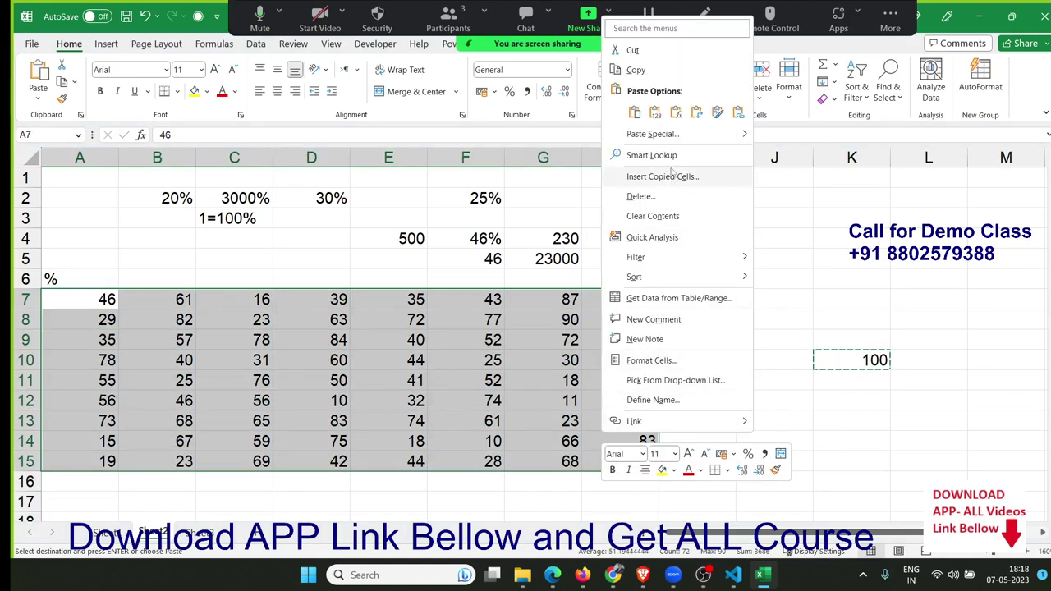
left_click(665, 133)
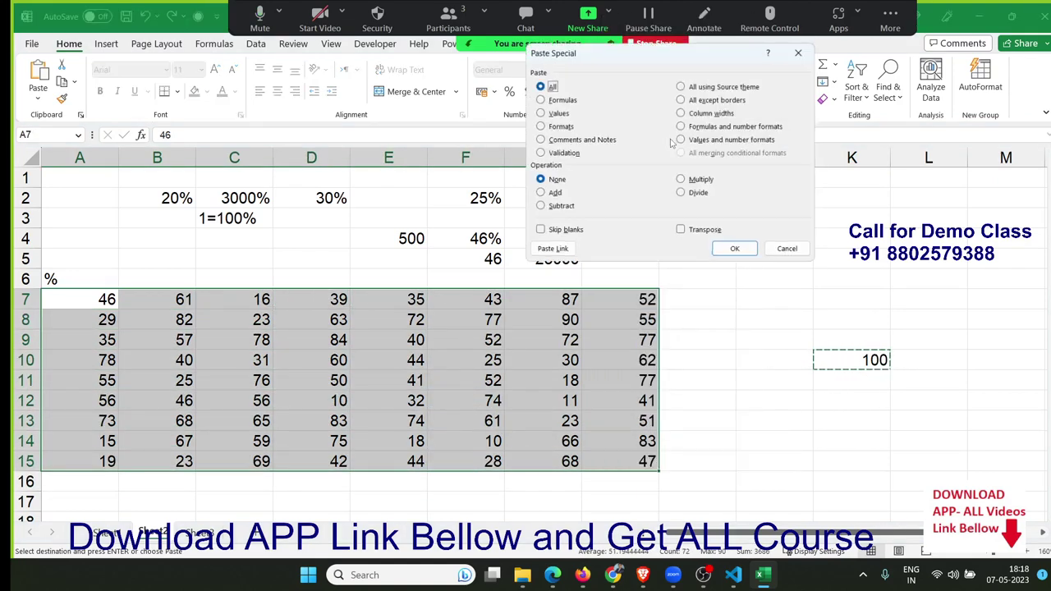
left_click(694, 198)
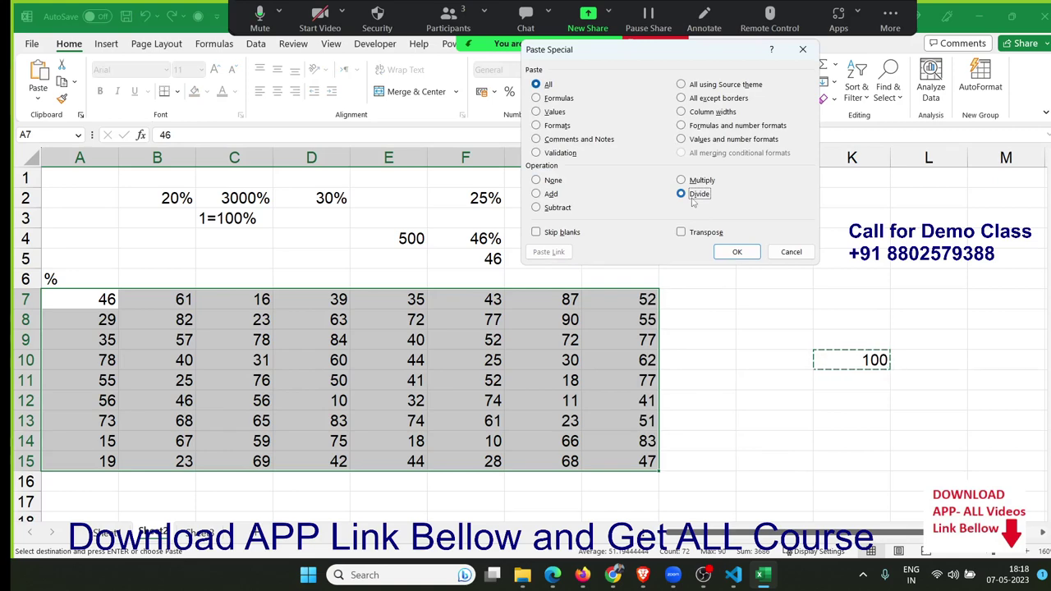
left_click(737, 252)
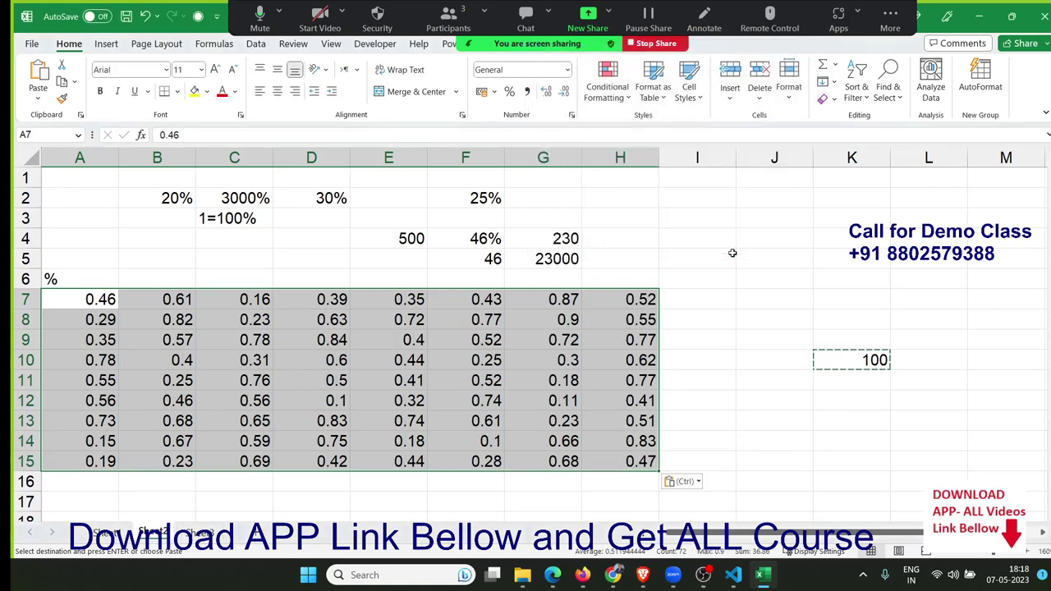
left_click(509, 91)
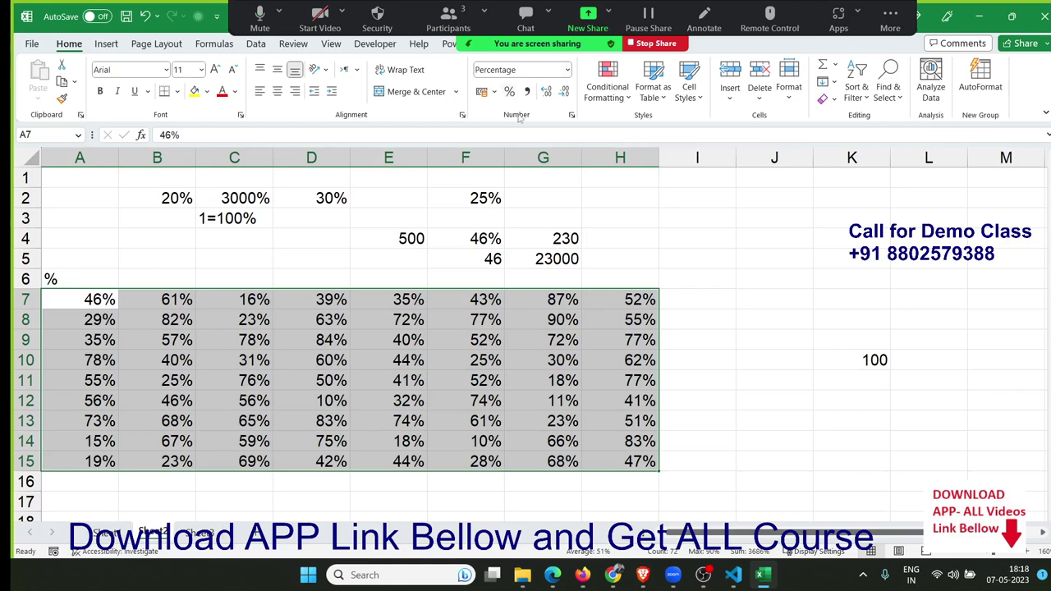
left_click(101, 533)
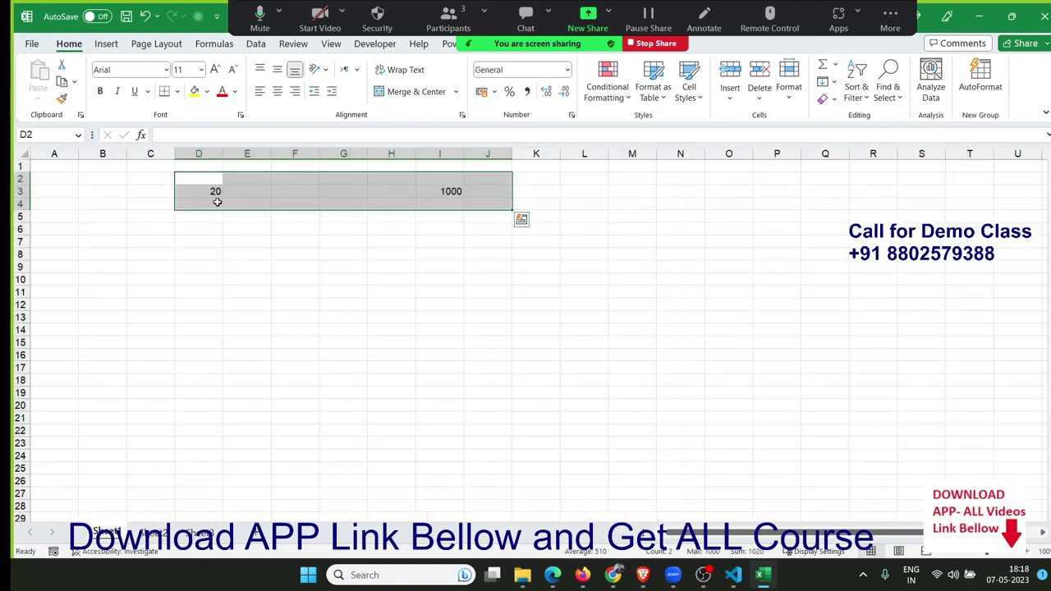
Step: Return to Sheet2's percentage grid, then switch to WhatsApp Web in Firefox
key("ctrl+q")
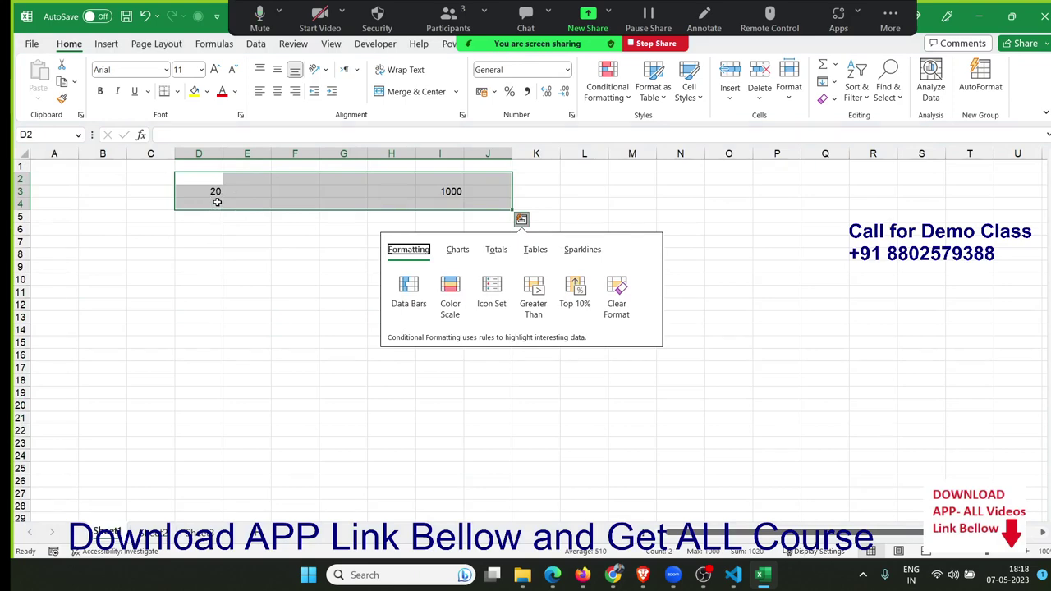
left_click(151, 533)
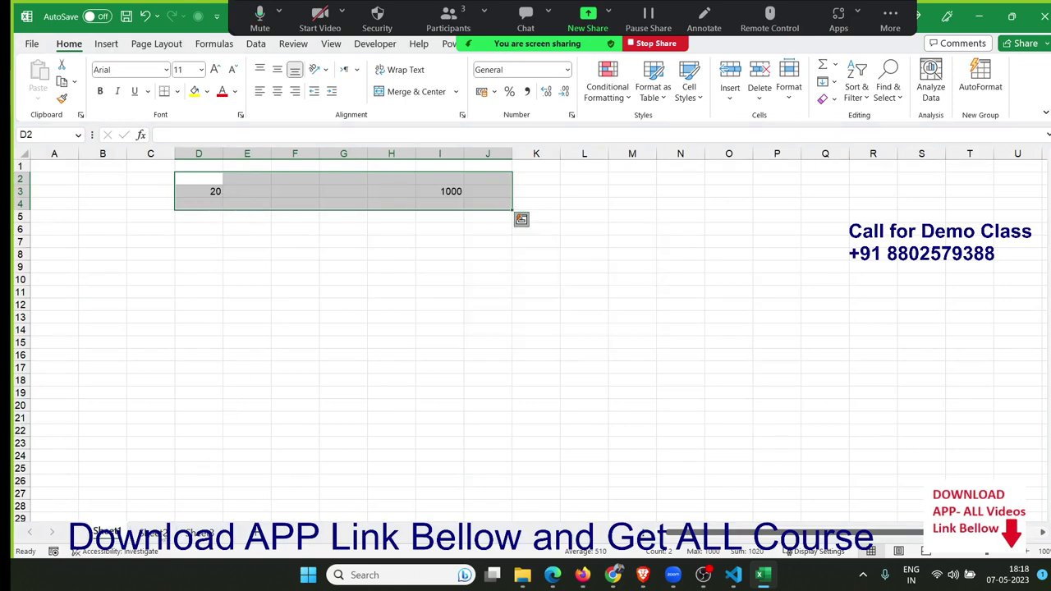
key("ctrl+q")
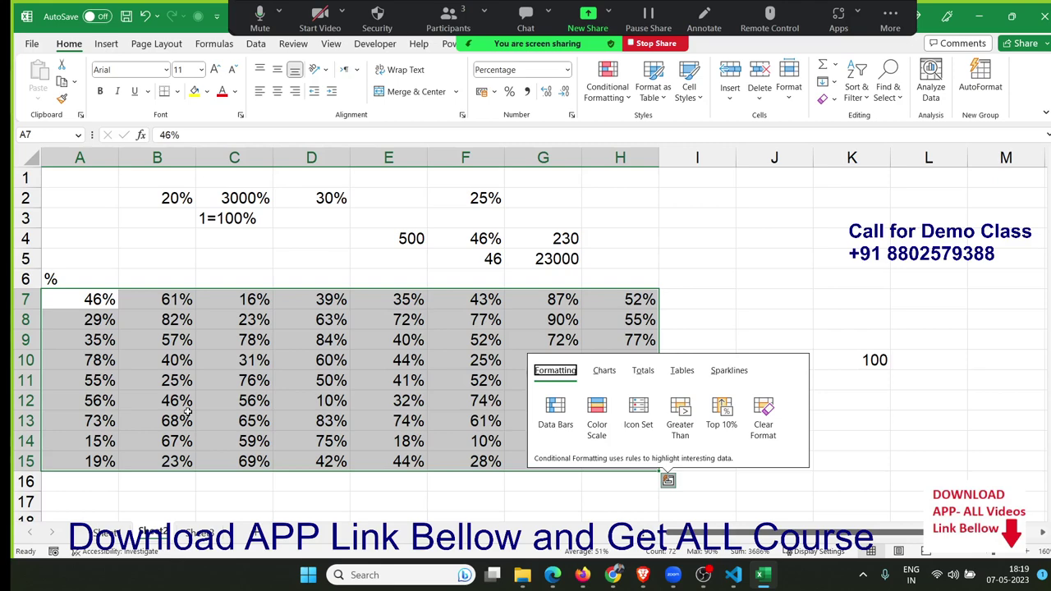
left_click(575, 582)
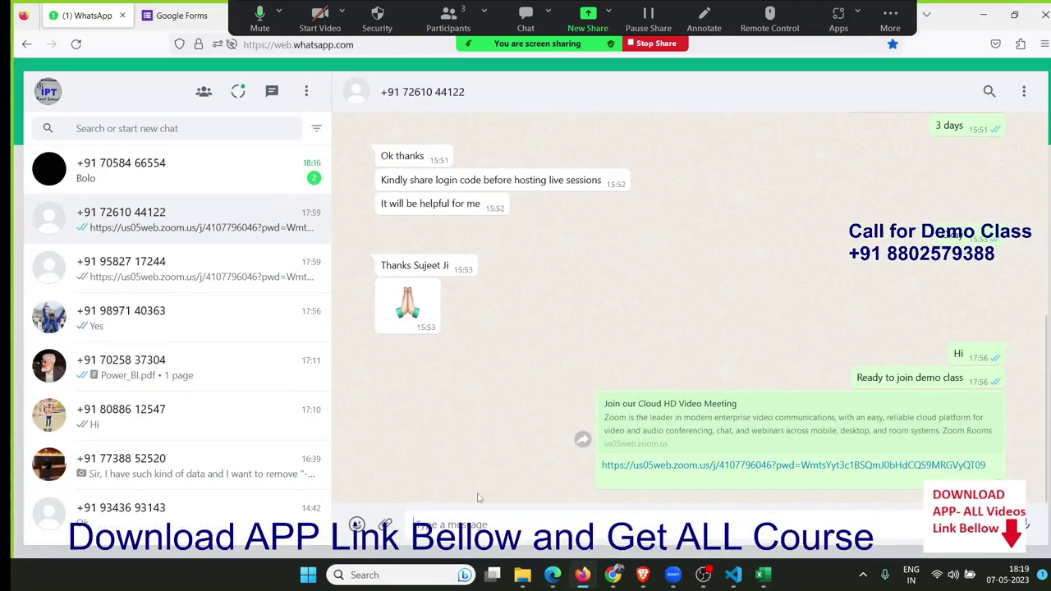
Step: View the second contact's shared Excel course PDFs, then return to Excel and select cell D4
scroll(636, 430, "up", 5)
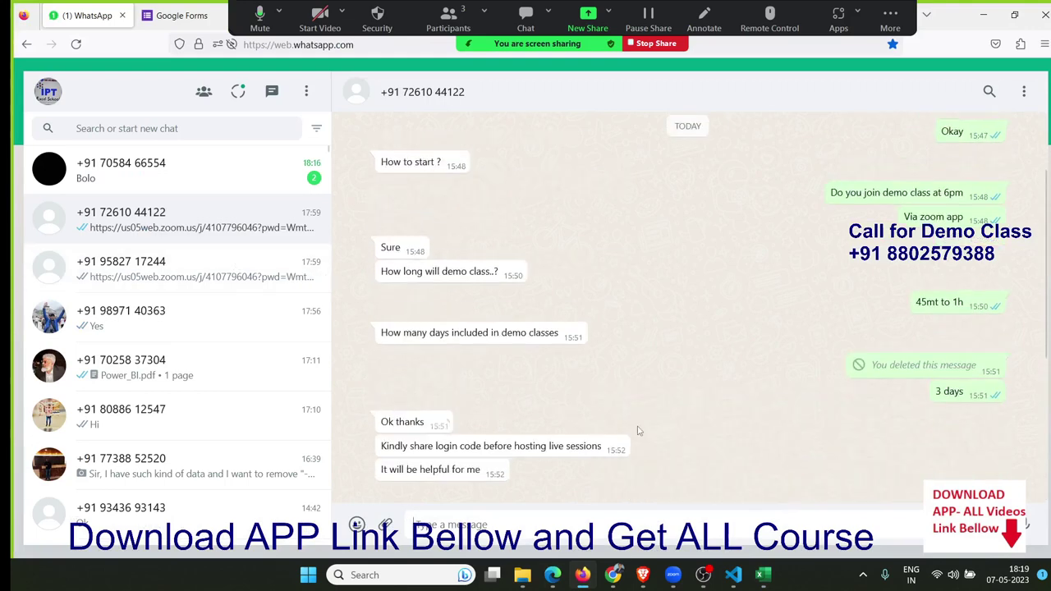
scroll(638, 429, "up", 5)
scroll(638, 429, "up", 3)
scroll(850, 312, "up", 1)
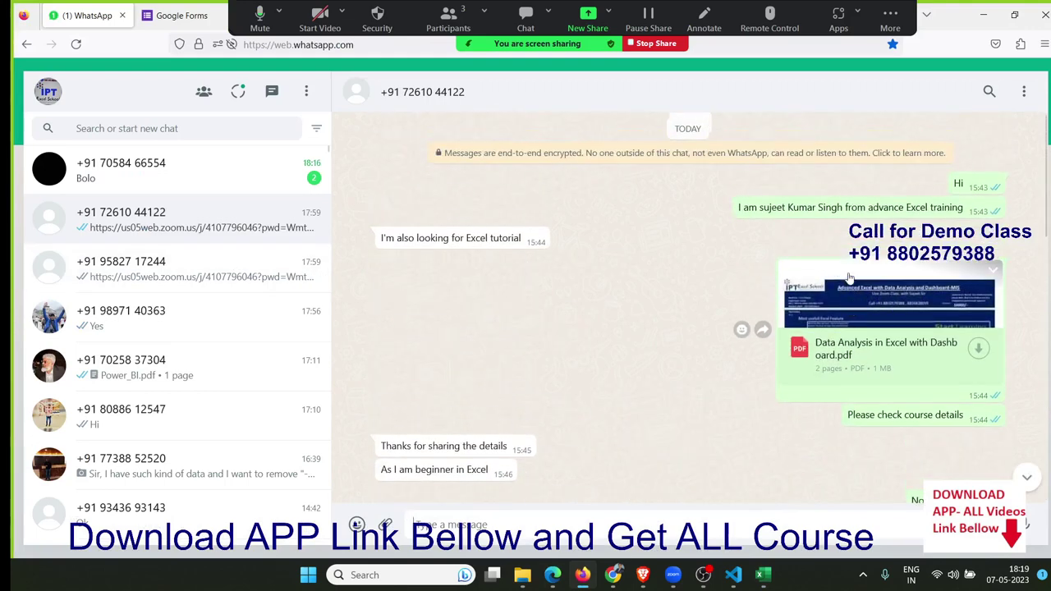
left_click(195, 283)
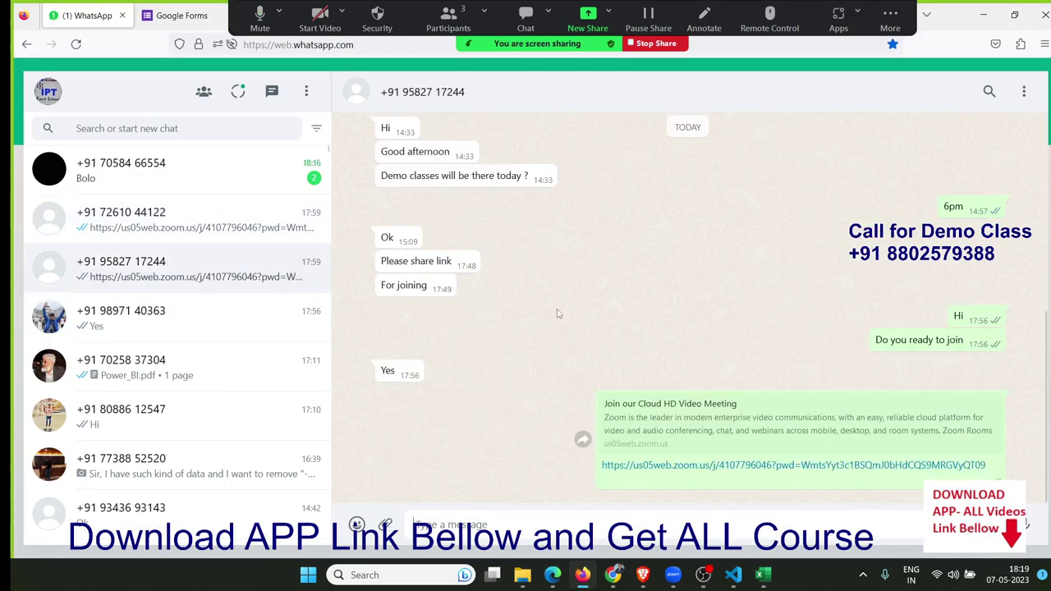
scroll(711, 333, "up", 5)
scroll(711, 333, "up", 2)
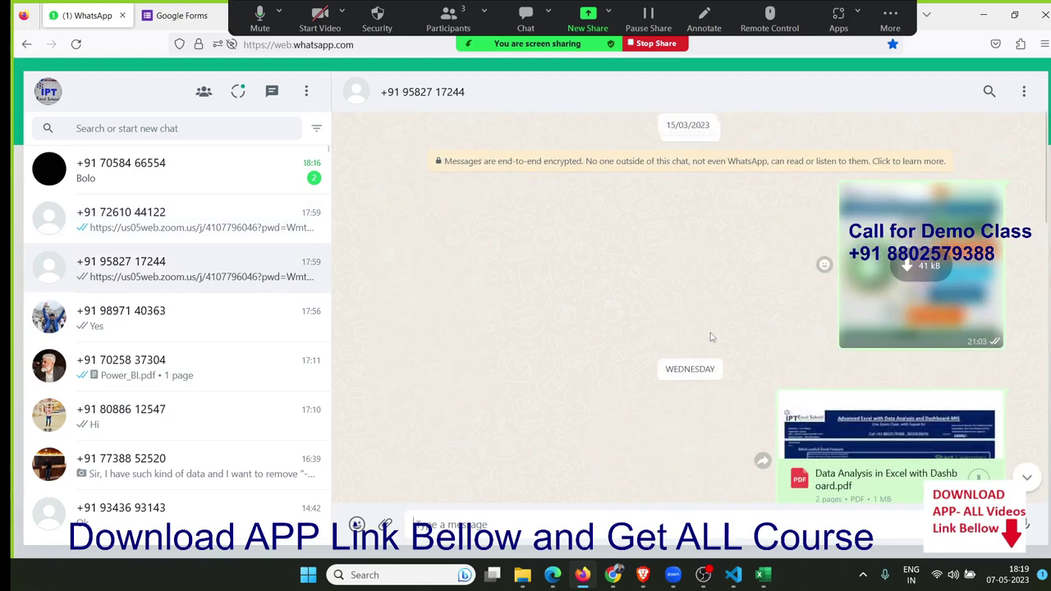
scroll(713, 340, "down", 5)
scroll(711, 341, "up", 3)
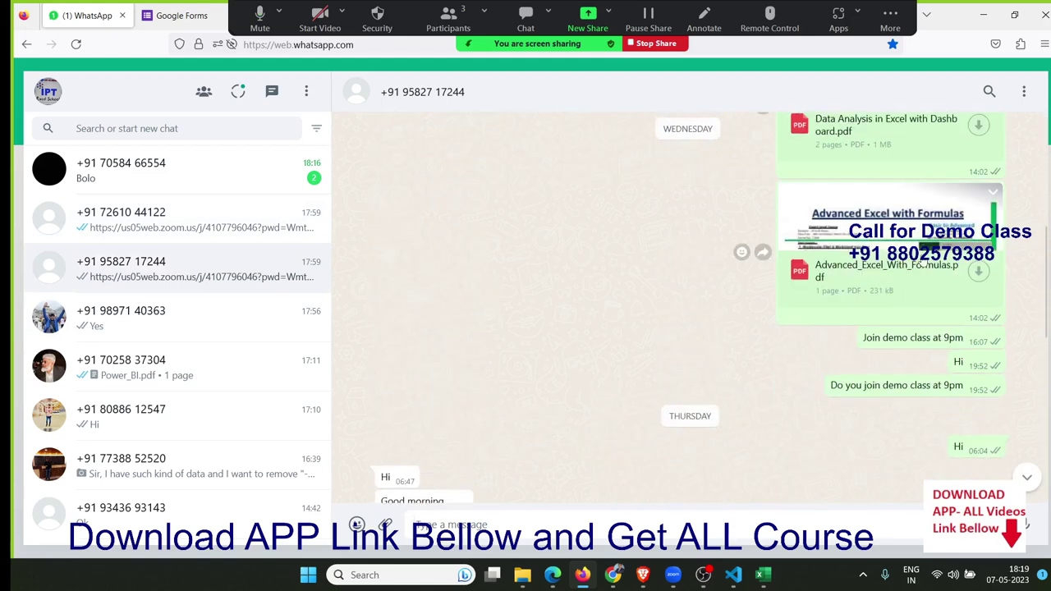
scroll(919, 272, "up", 1)
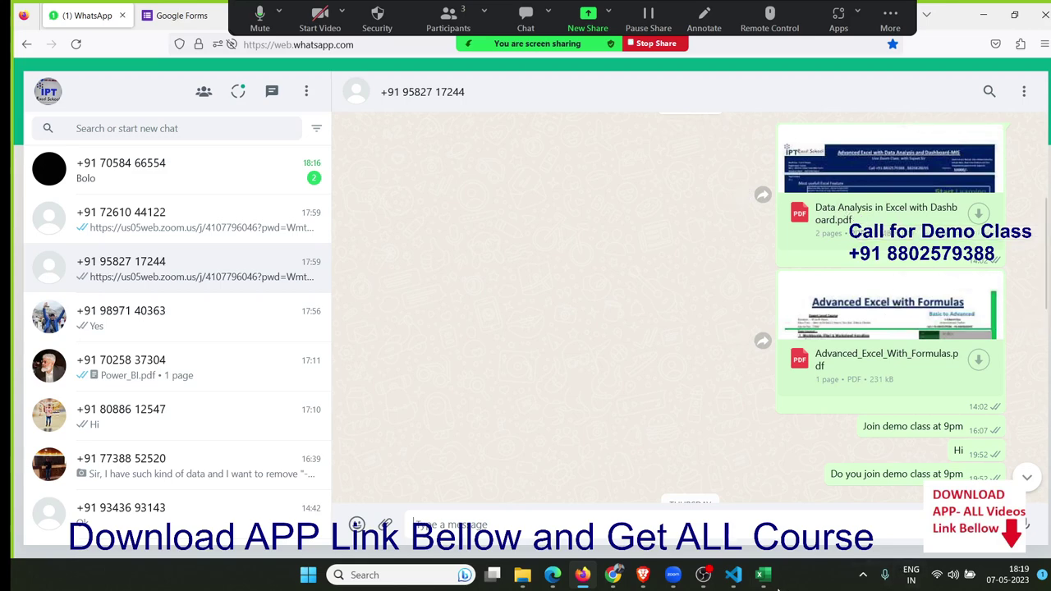
left_click(768, 579)
left_click(312, 238)
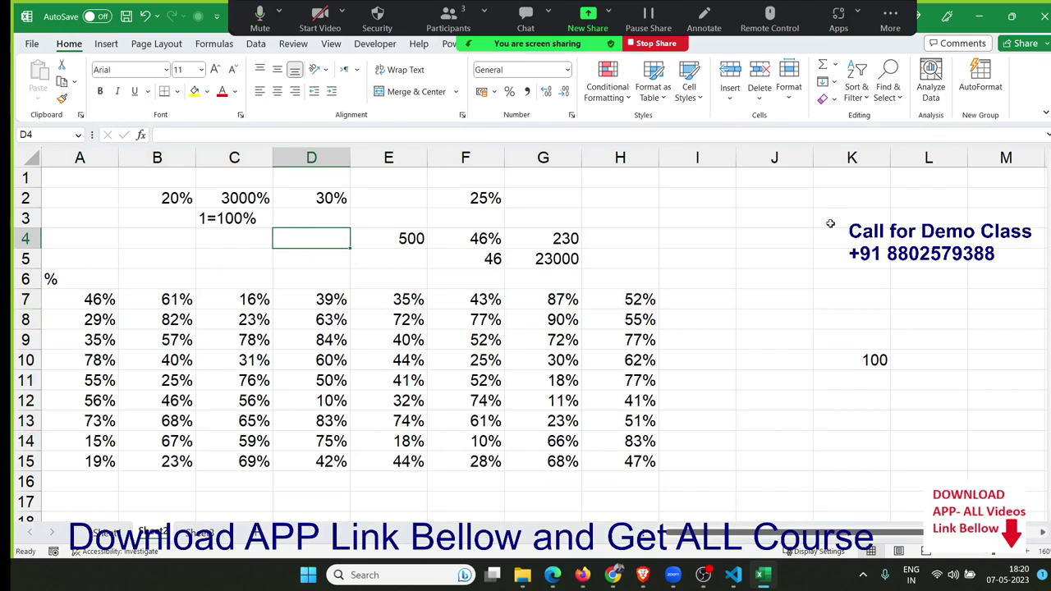
Step: Show the Dashboard-11 workbook from Recent, then return to the percentage workbook and WhatsApp Web
left_click(33, 45)
left_click(449, 339)
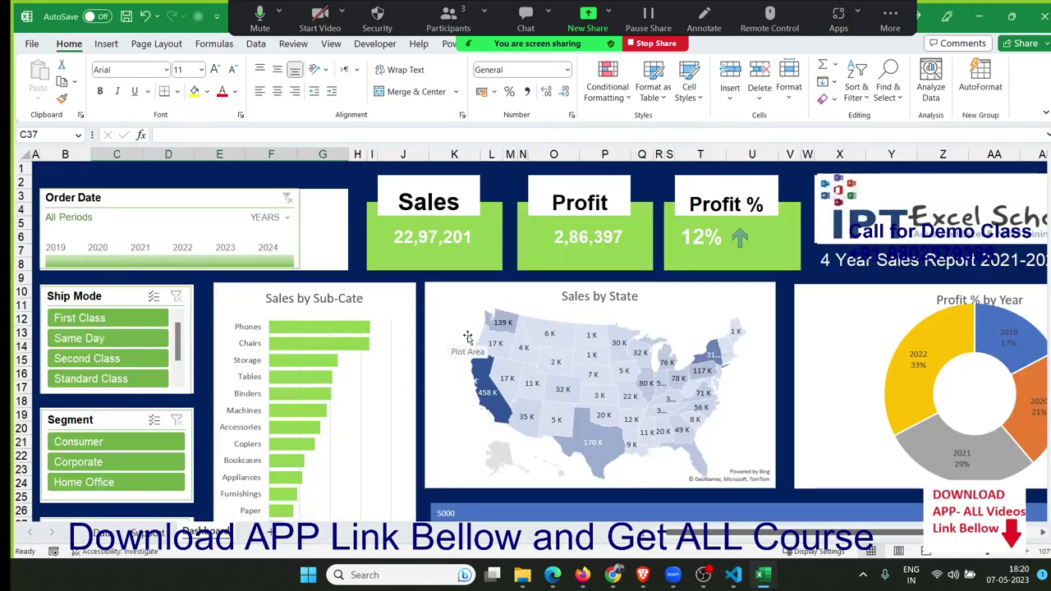
scroll(484, 472, "down", 2)
scroll(484, 473, "down", 2)
scroll(484, 472, "up", 3)
scroll(485, 472, "up", 1)
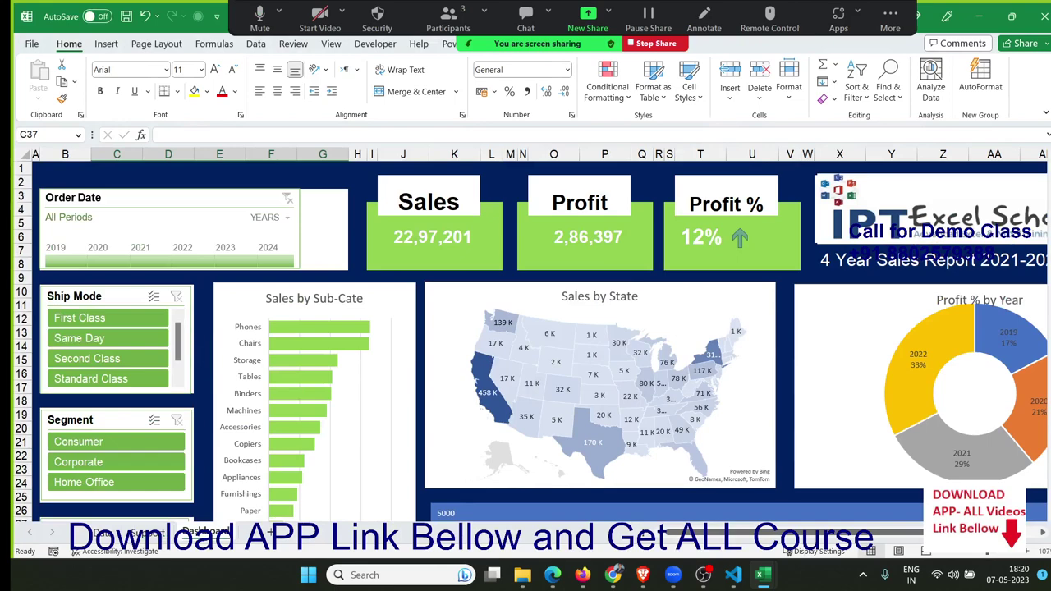
key("ctrl+Page_Up")
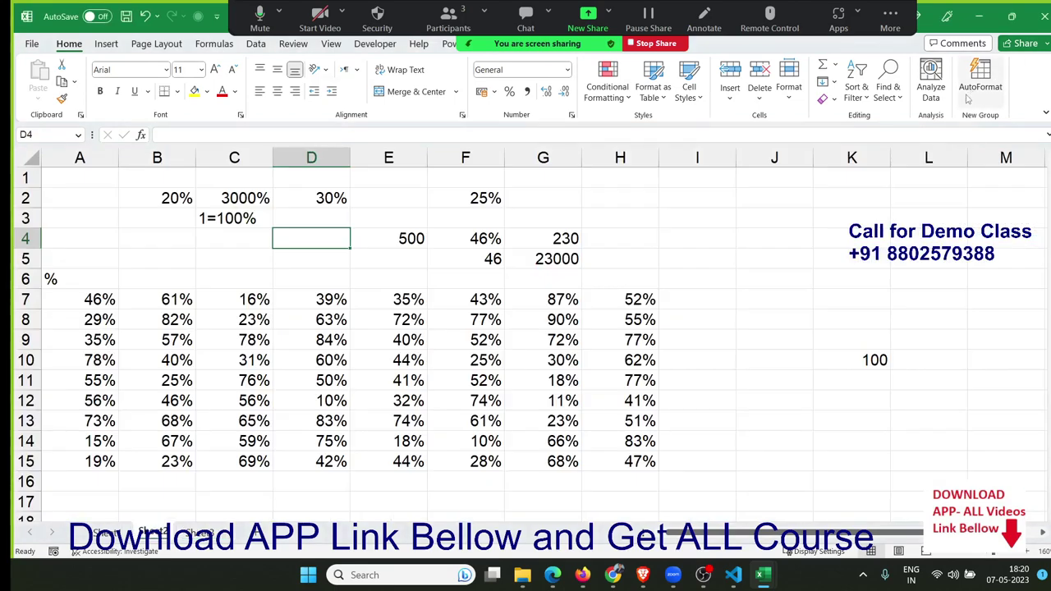
key("alt+Tab")
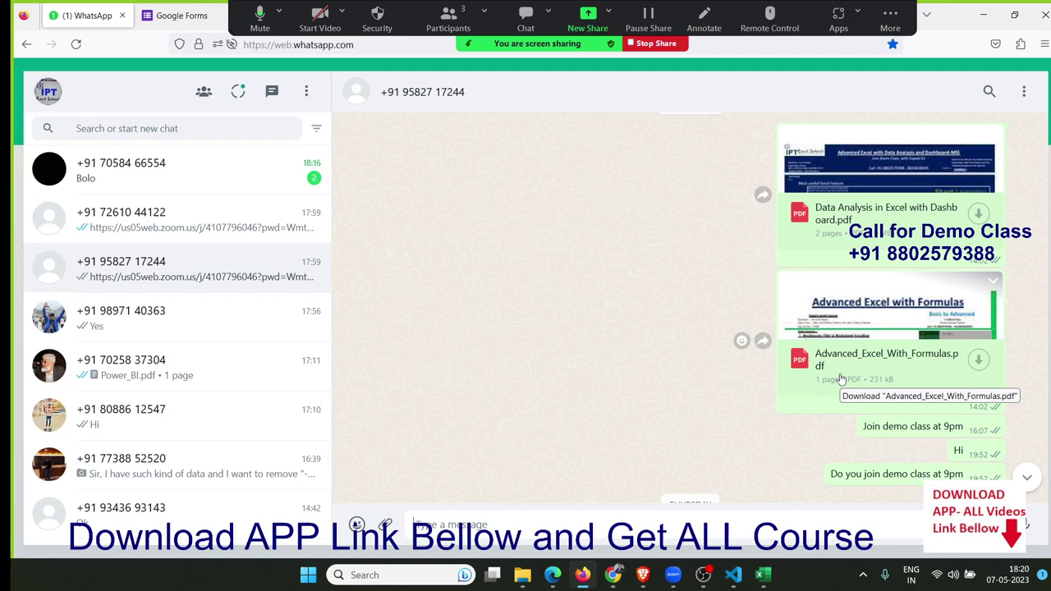
left_click(840, 378)
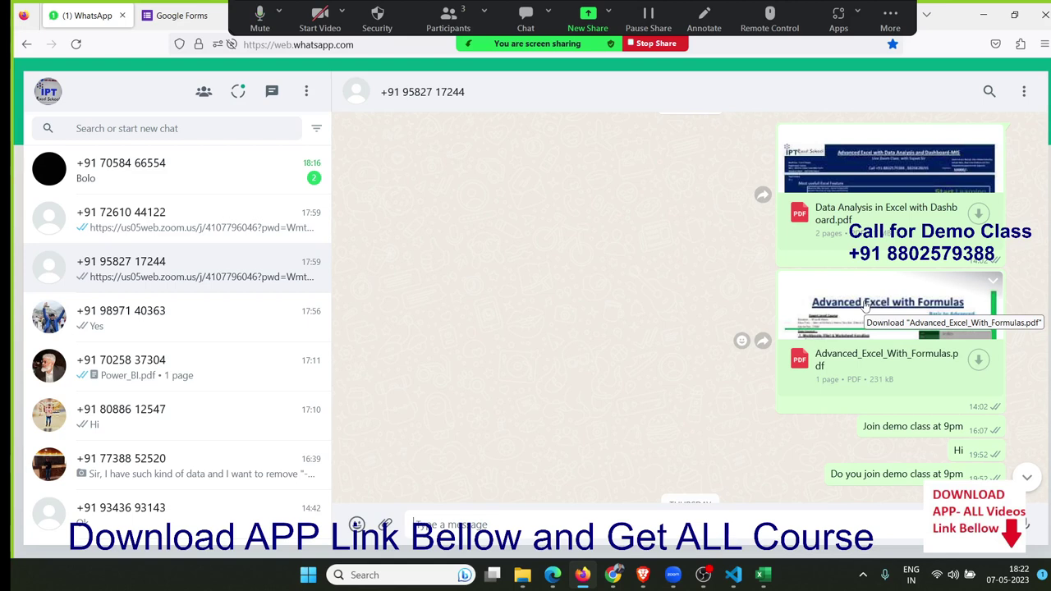
left_click(864, 305)
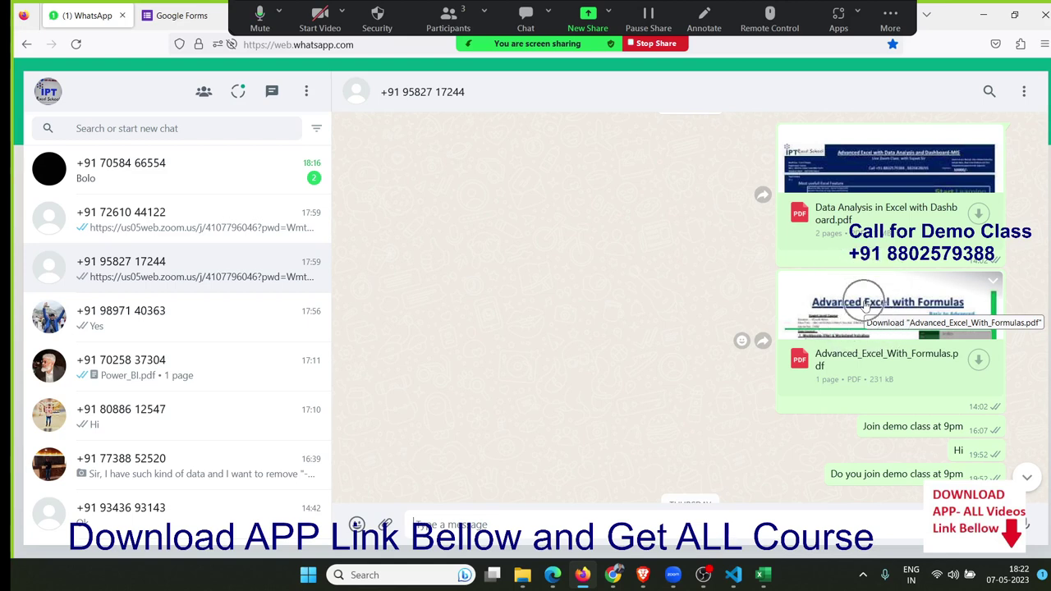